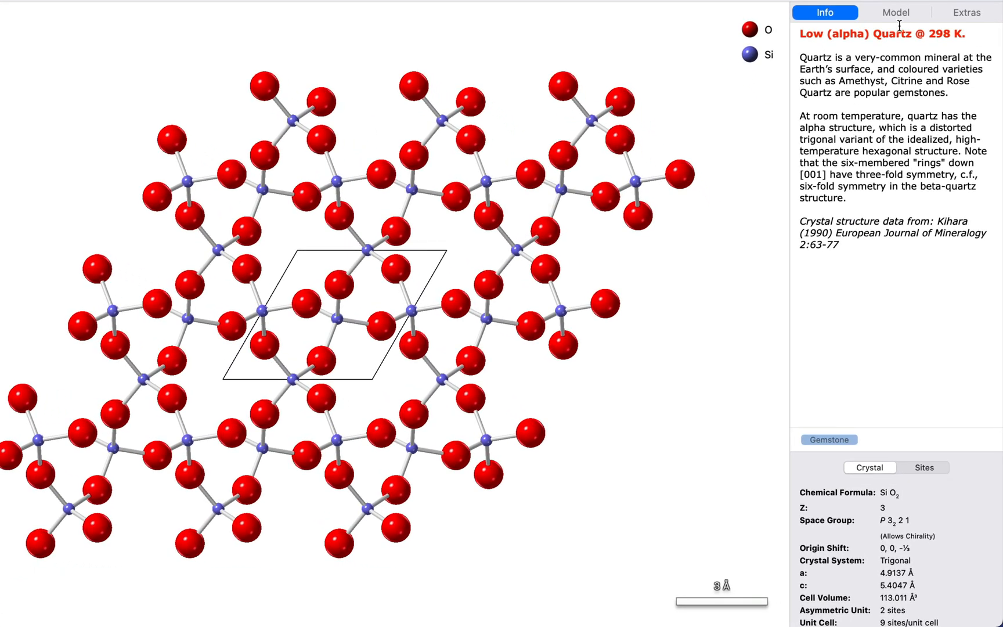
Step: Add lattice planes with indices 1 0 0 to the quartz model, including their symmetry relations
left_click(894, 78)
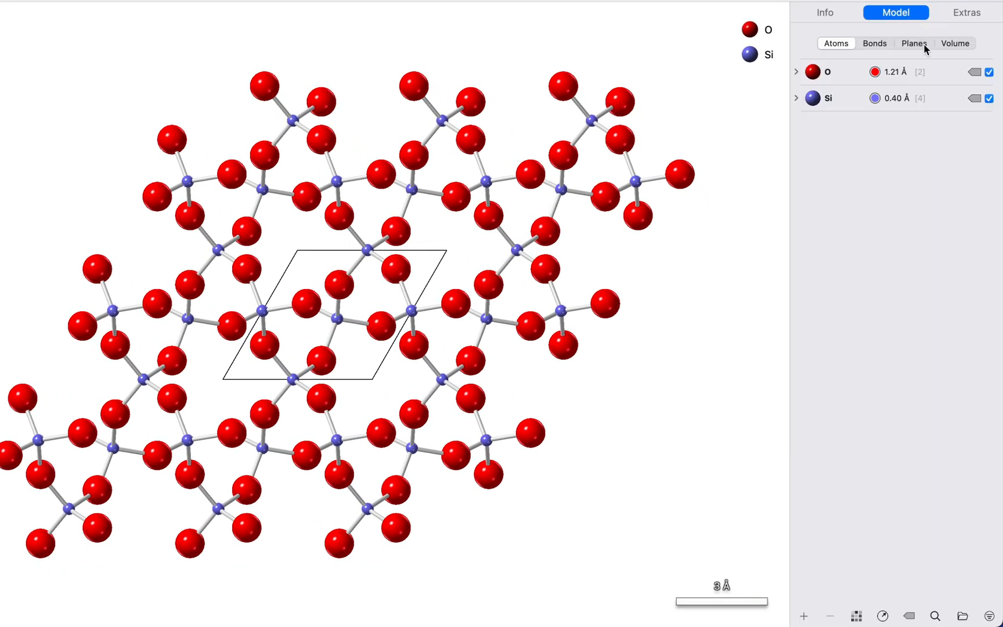
left_click(925, 45)
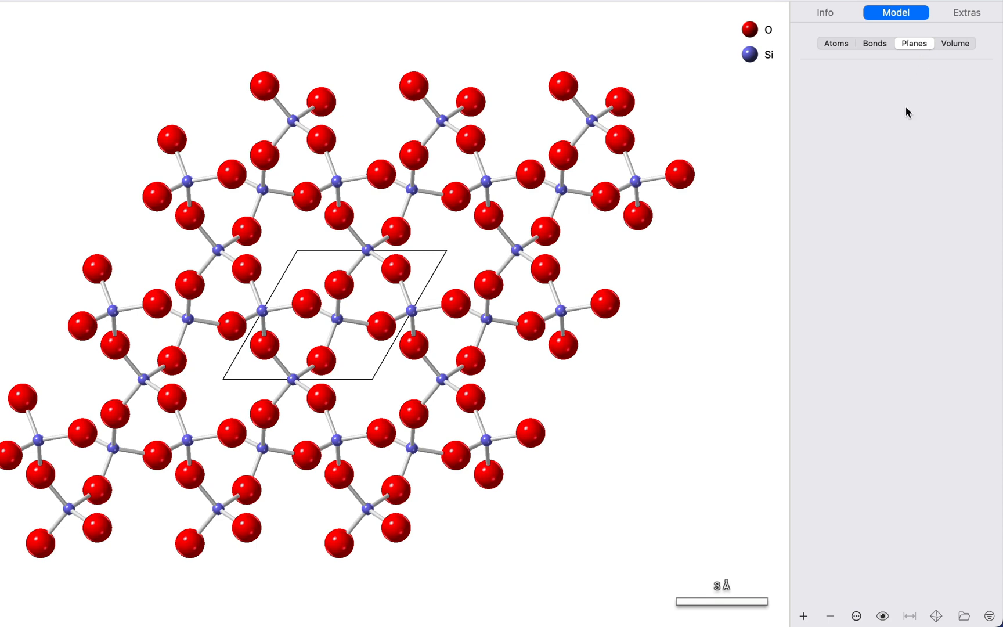
double_click(882, 241)
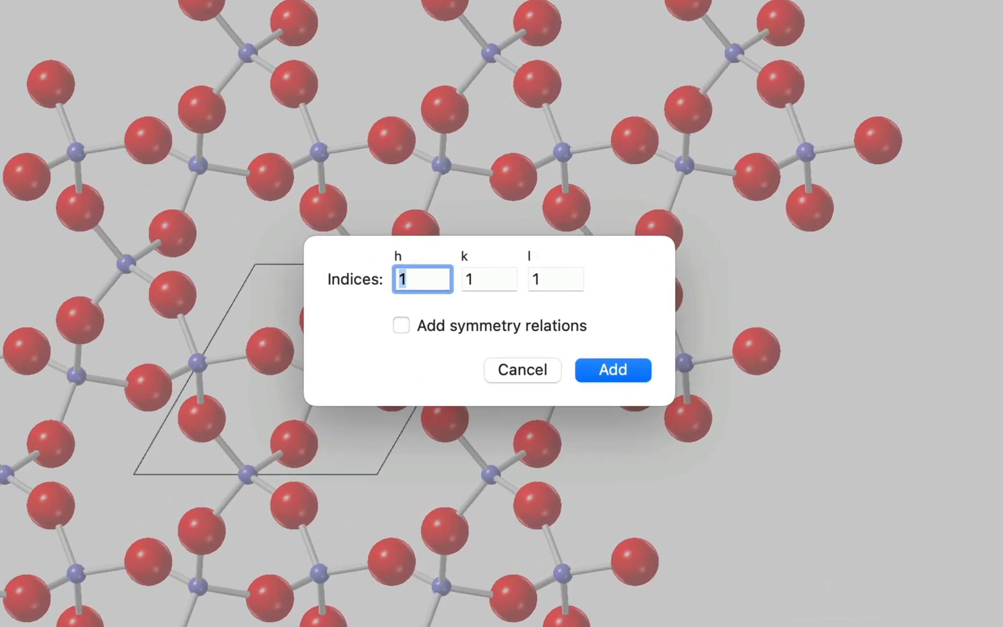
key("Tab")
type("0")
key("Tab")
type("0")
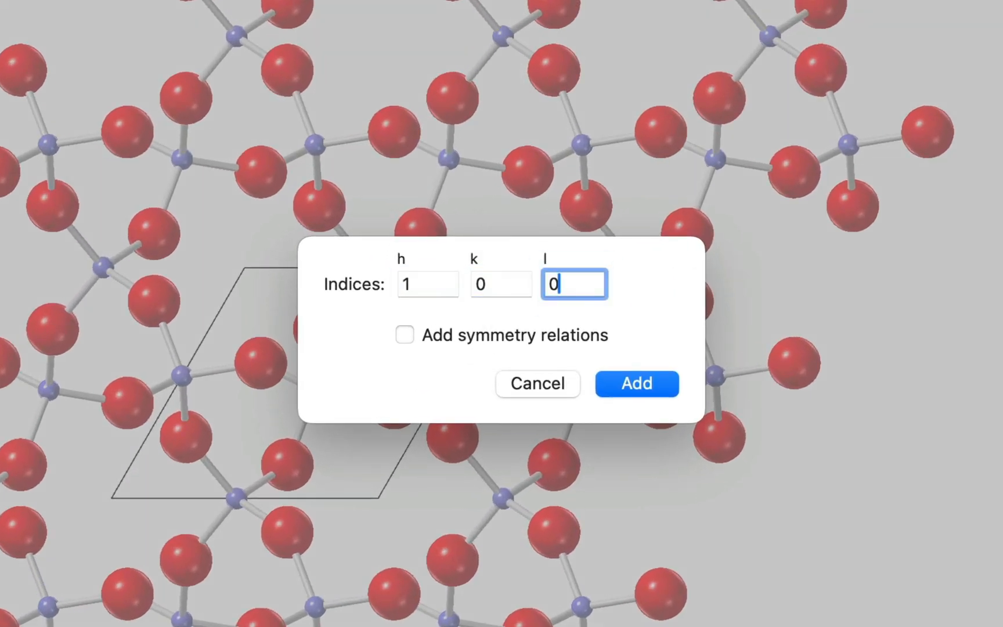
left_click(582, 333)
left_click(642, 383)
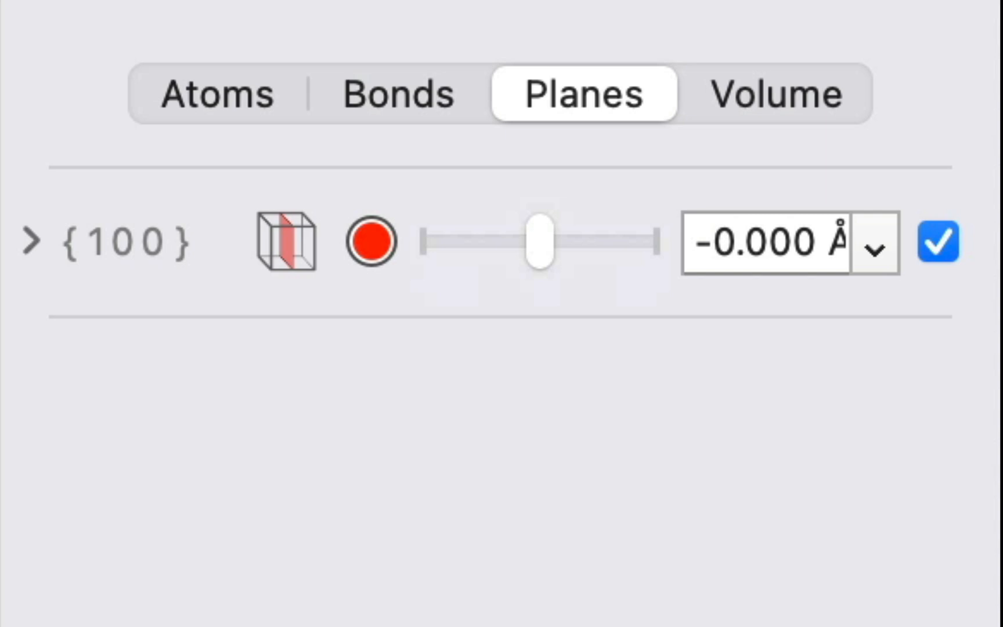
Step: Examine the symmetry-related {100} planes in Miller-Bravais notation and restore the three-index notation
left_click(29, 238)
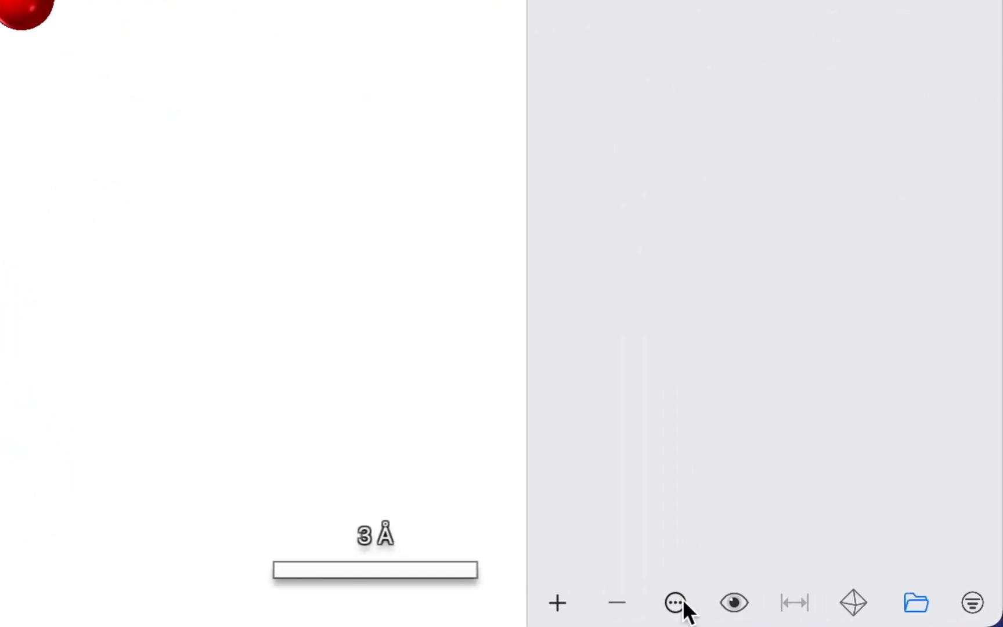
left_click(856, 616)
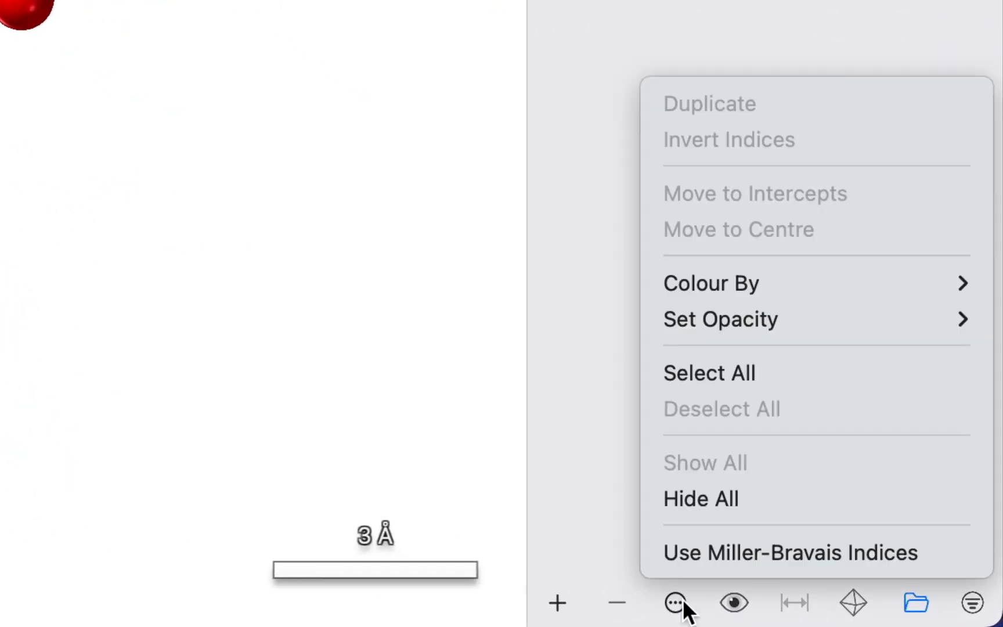
left_click(938, 548)
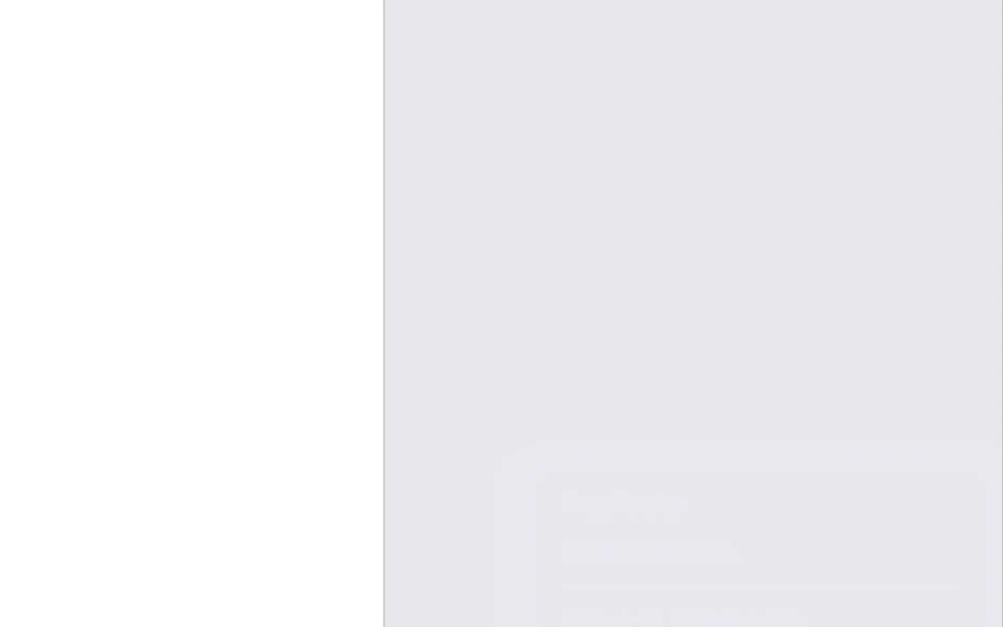
left_click(33, 86)
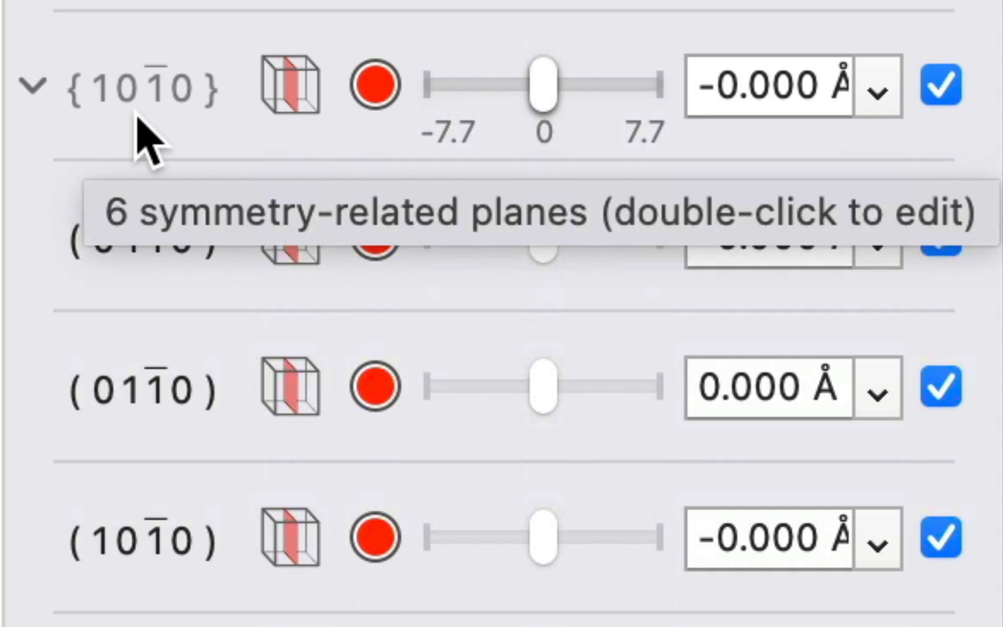
scroll(85, 217, "down", 7)
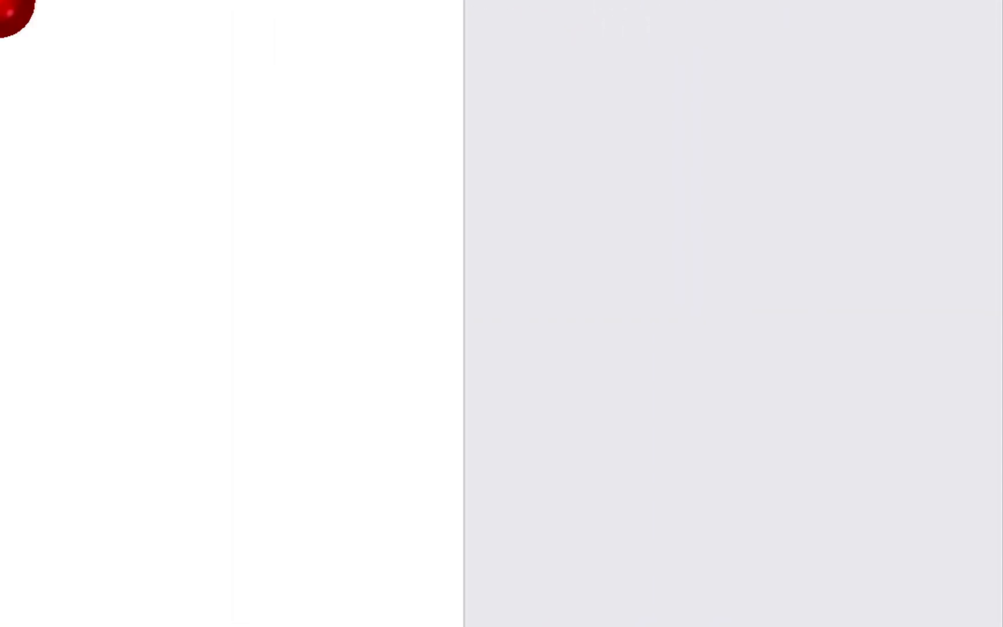
left_click(674, 594)
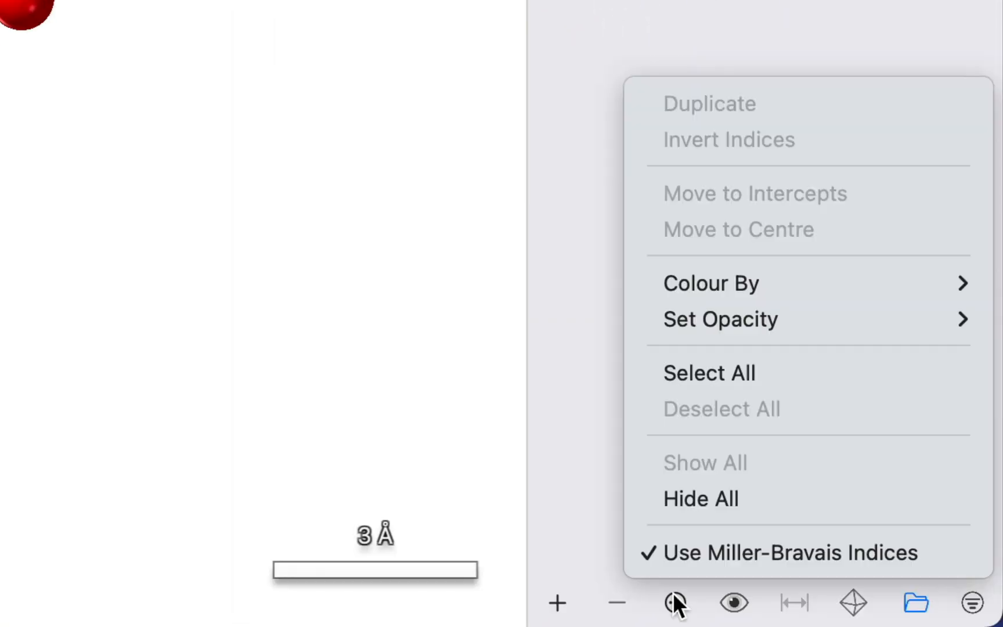
left_click(937, 548)
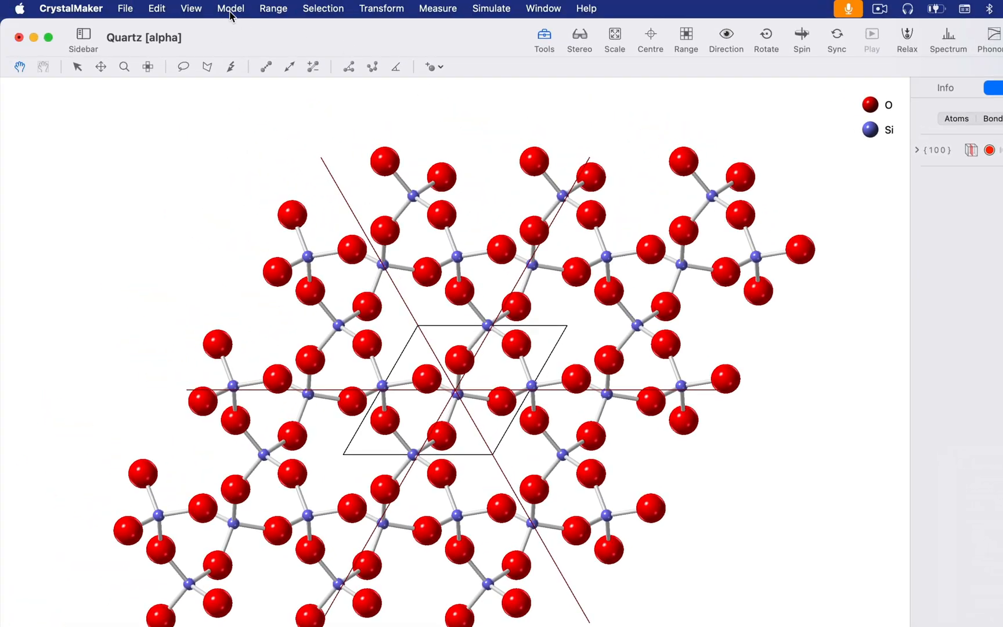
Step: Hide the unit cell and all visible atoms so that only the planes are shown
left_click(231, 9)
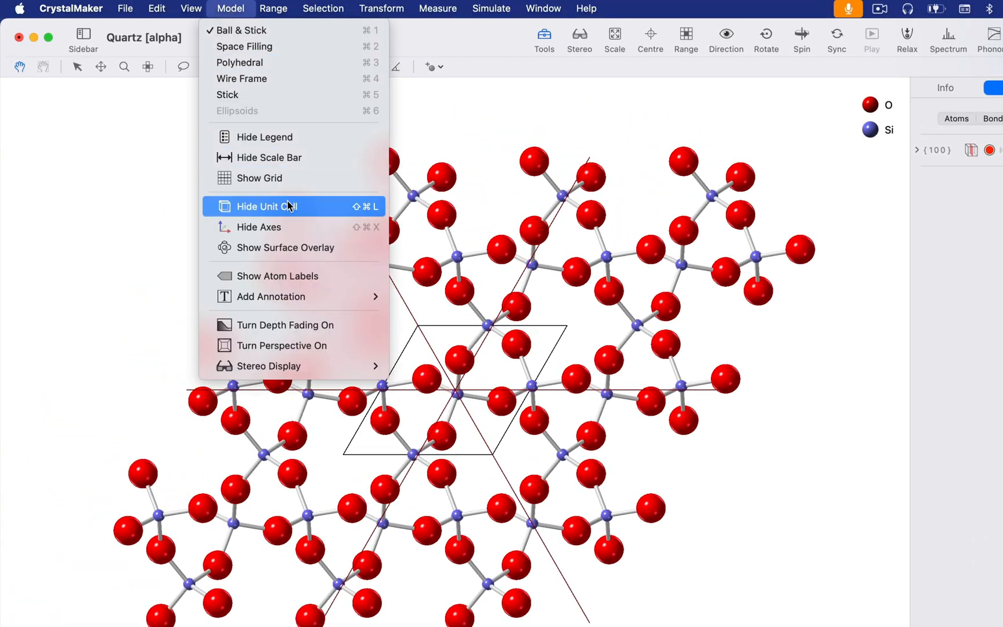
left_click(319, 208)
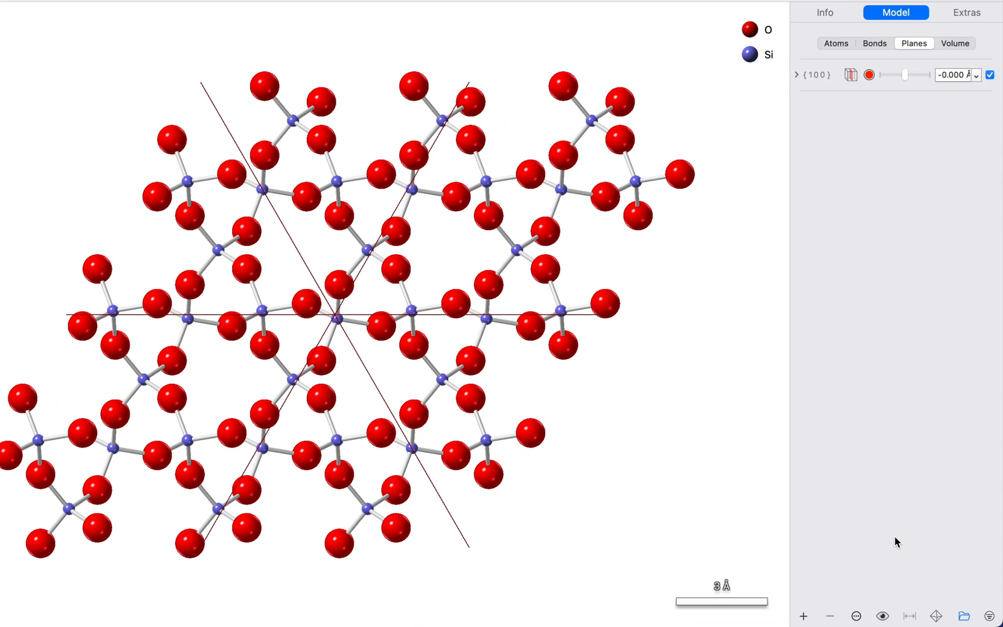
left_click(883, 616)
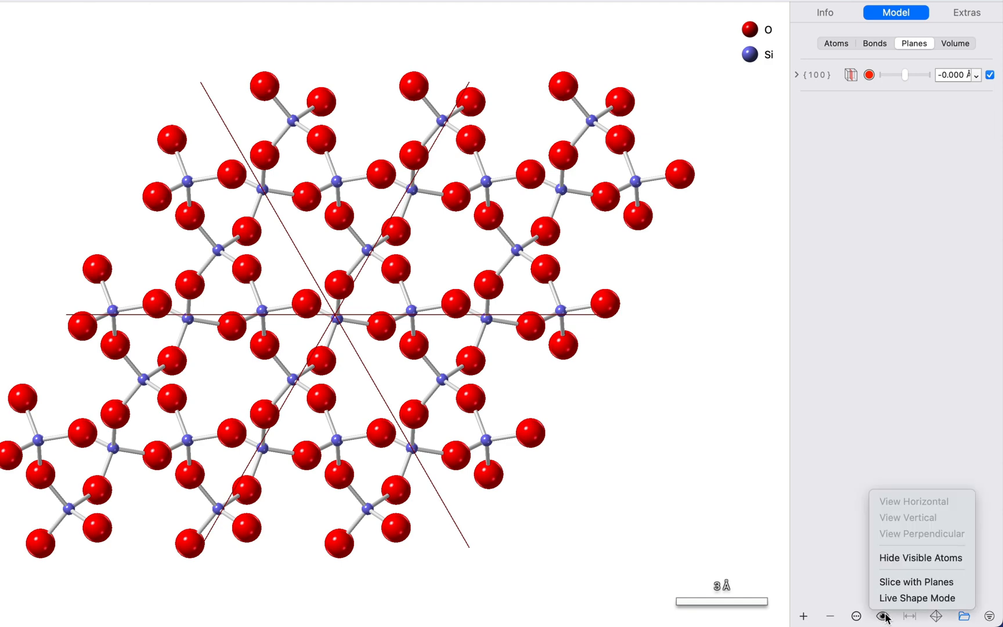
left_click(964, 561)
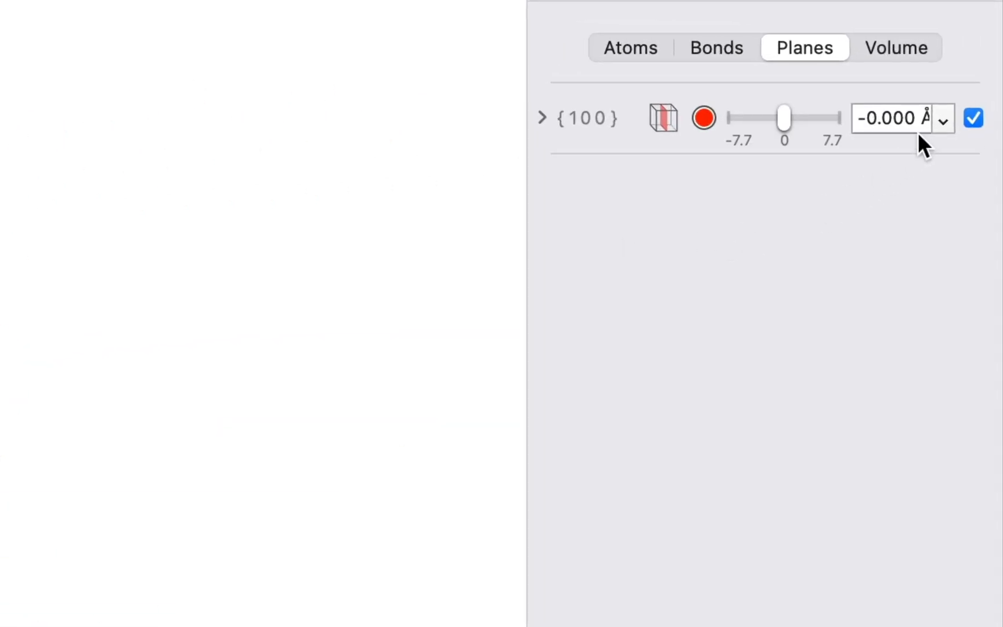
Step: Move the {100} planes outward to about 2.556 Å from the centroid and turn on Live Shape Mode
left_click(942, 119)
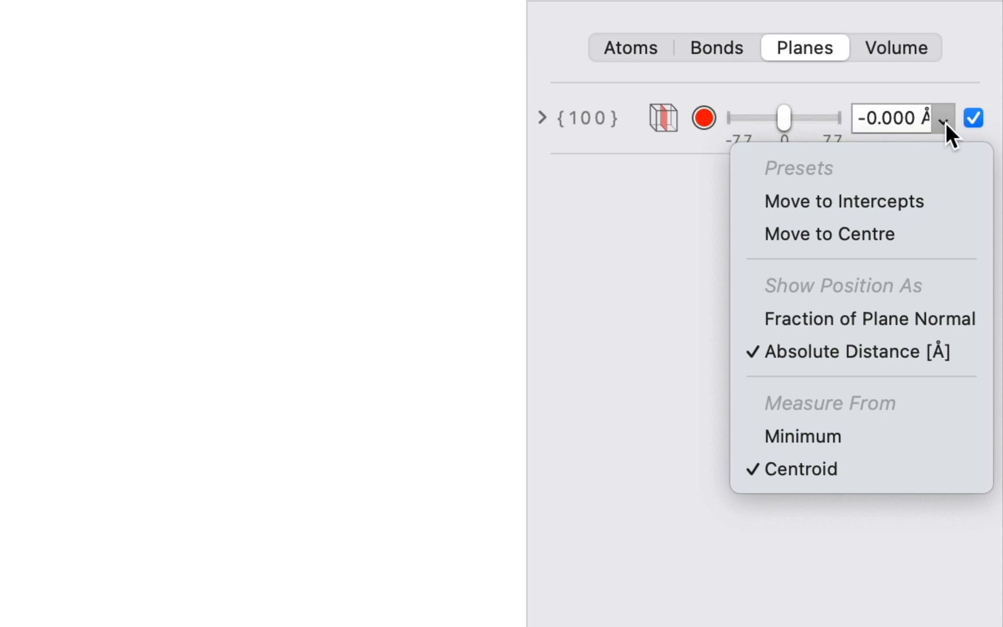
left_click(983, 349)
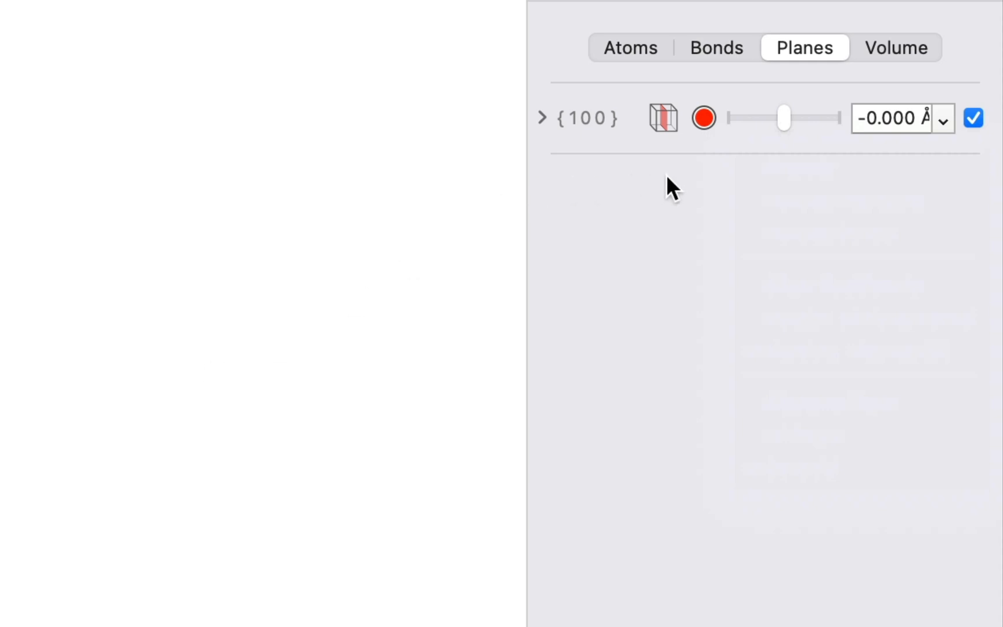
mouse_move(767, 138)
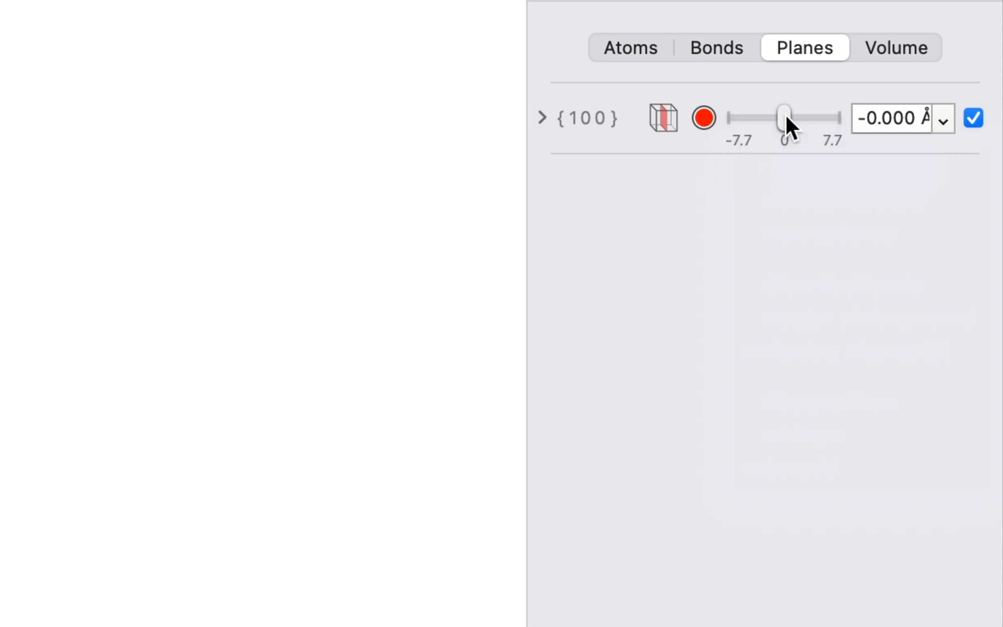
left_click_drag(785, 113, 795, 114)
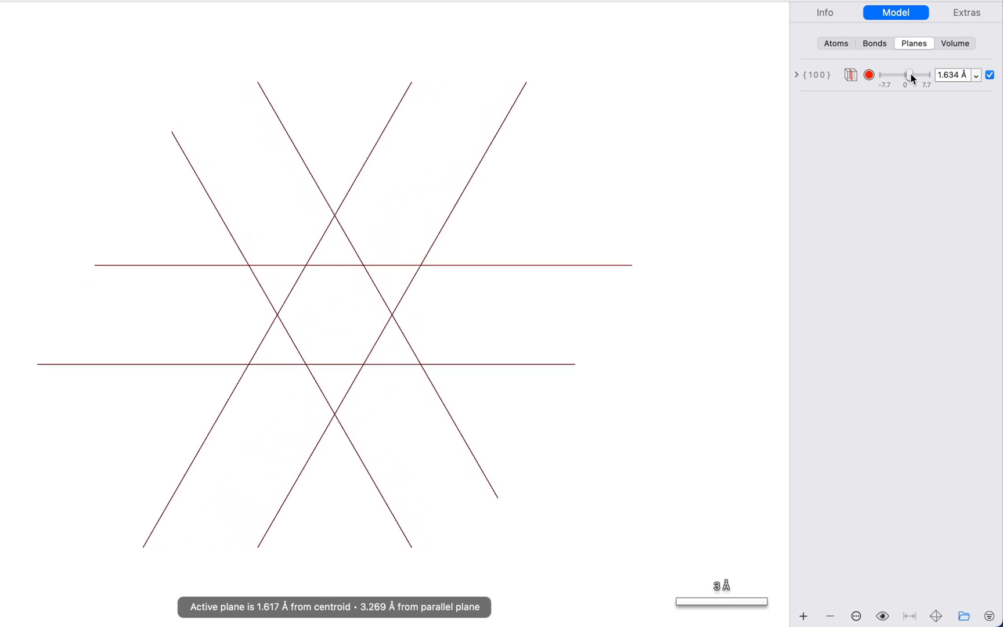
left_click_drag(910, 74, 913, 75)
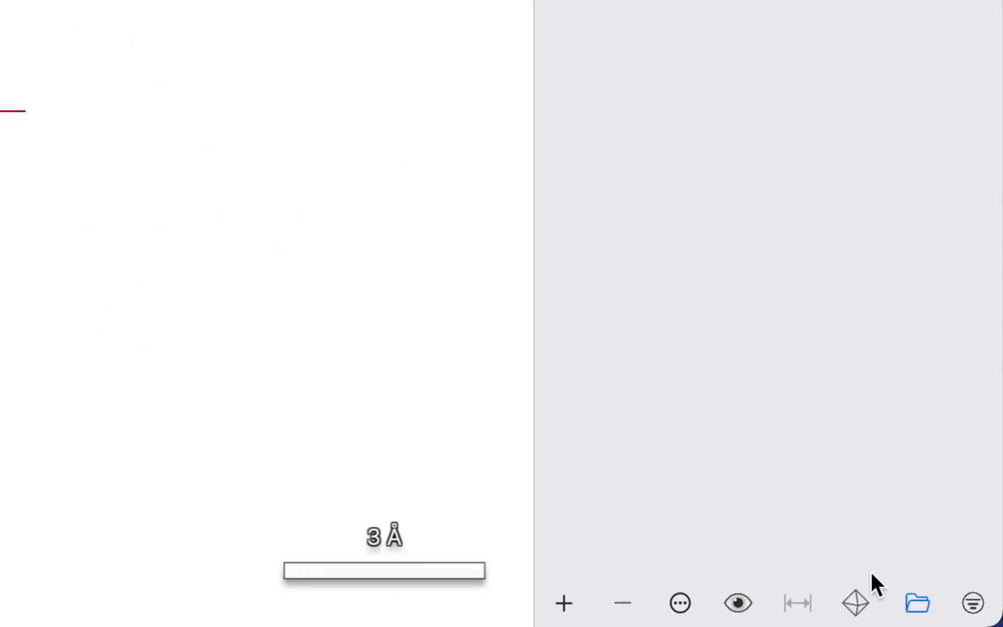
left_click(772, 598)
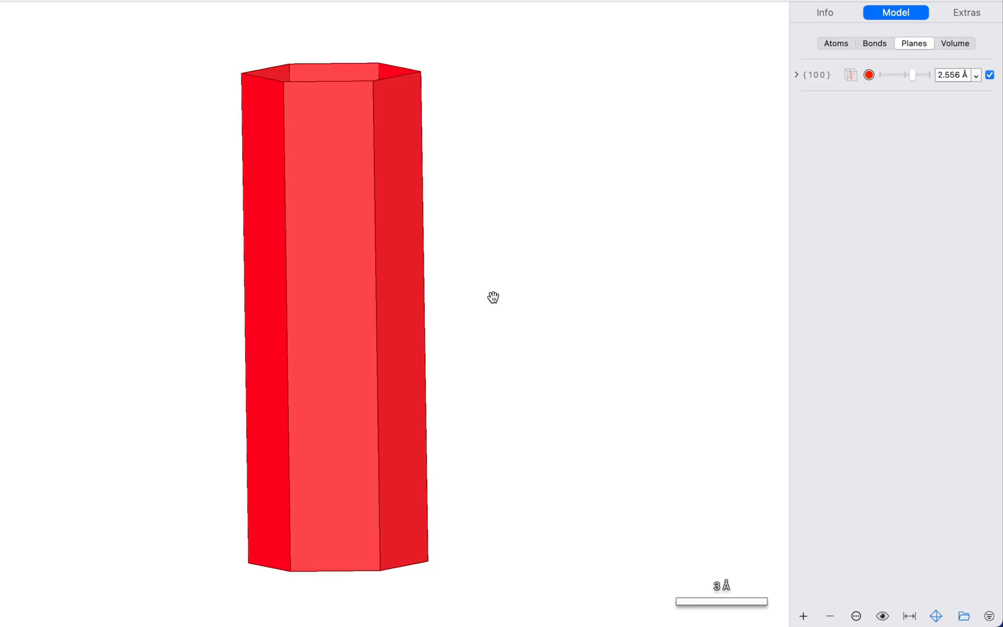
Step: Add the {511} planes with symmetry relations and move them outward to about 2.911 Å from the centroid
double_click(849, 214)
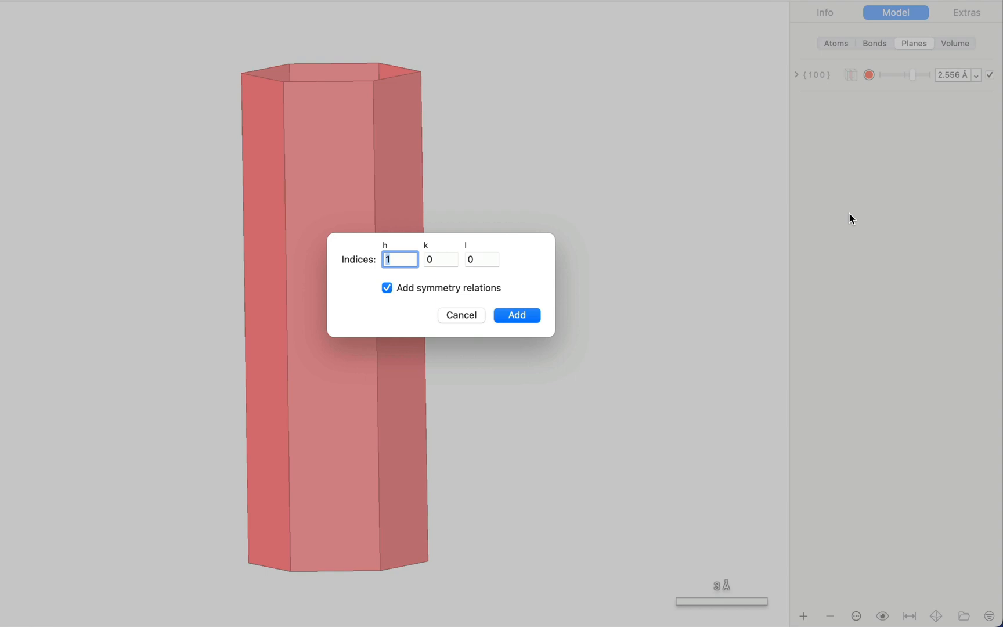
type("5")
key("Tab")
type("1")
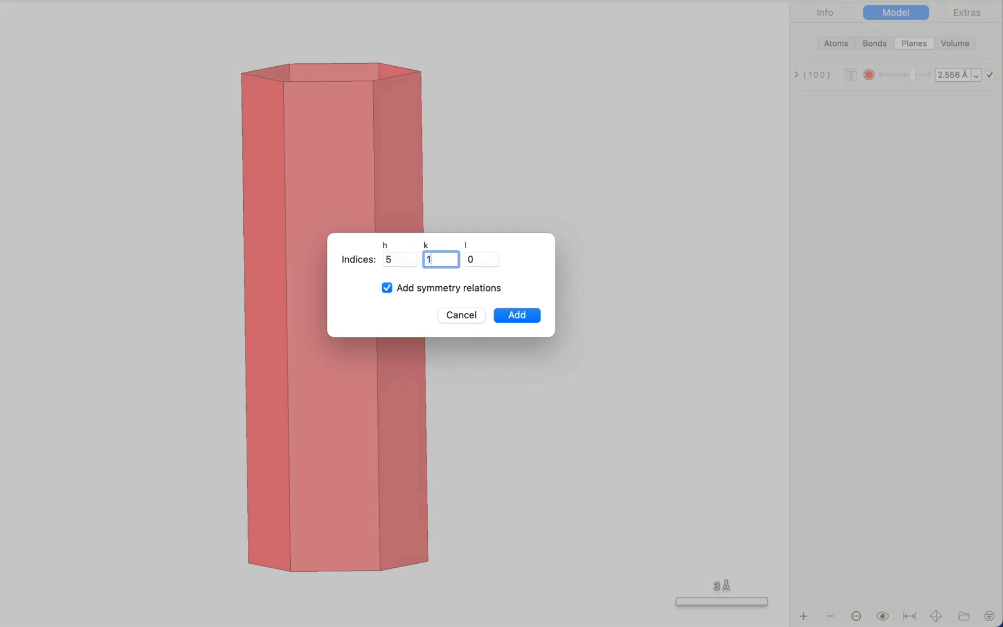
key("Tab")
type("1")
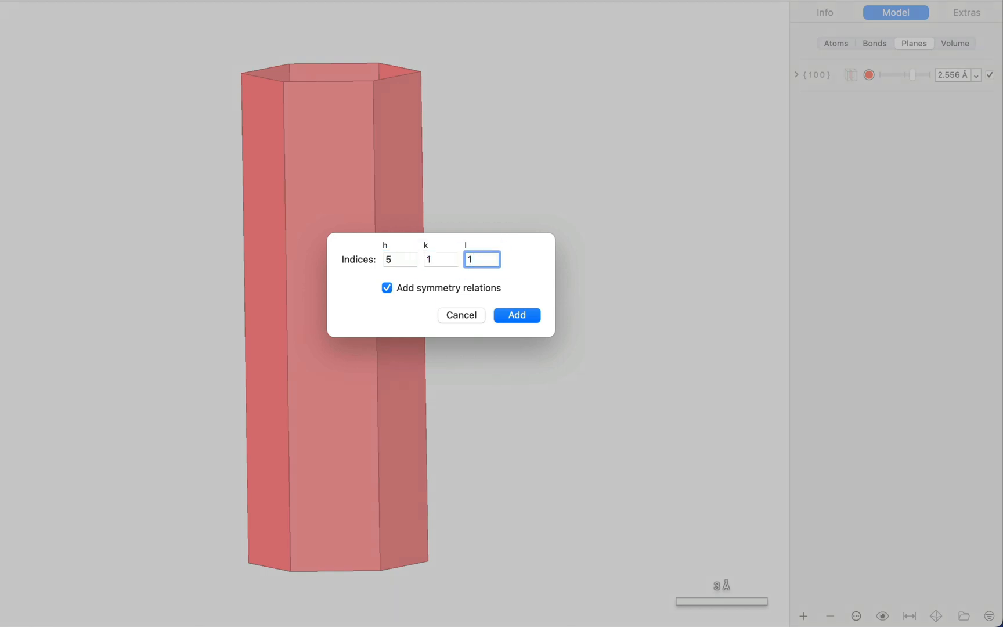
key("Return")
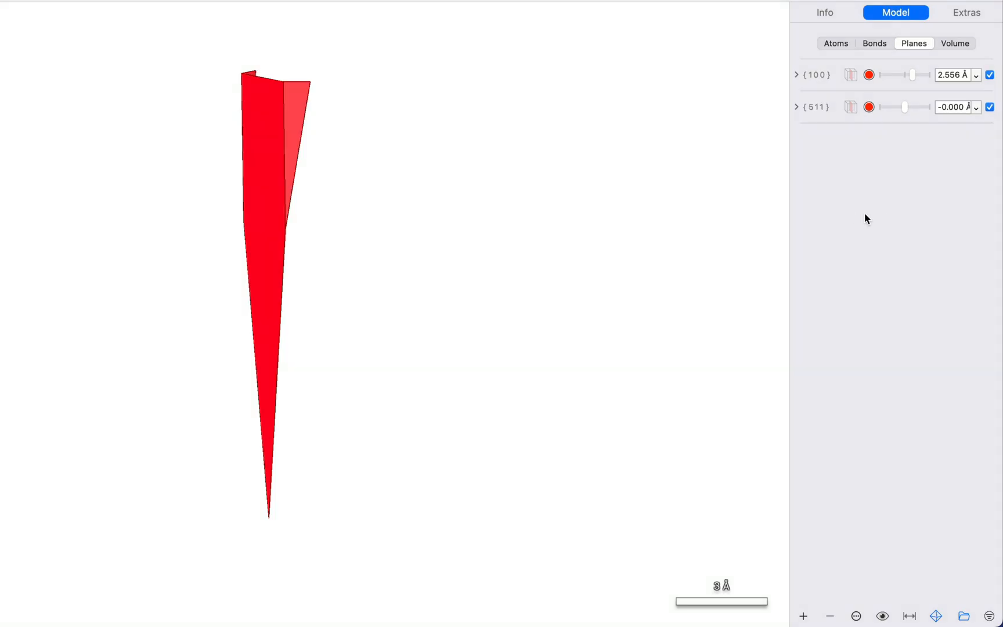
left_click_drag(906, 108, 913, 107)
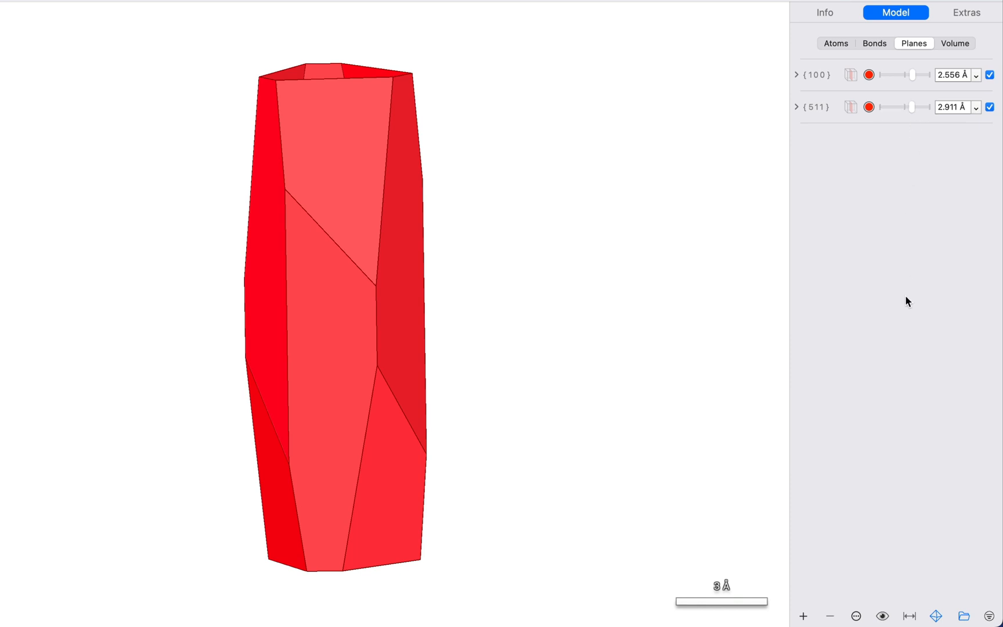
Step: Add the {101} planes with symmetry relations and move them outward to about 3.624 Å from the centroid
key("super+l")
key("Tab")
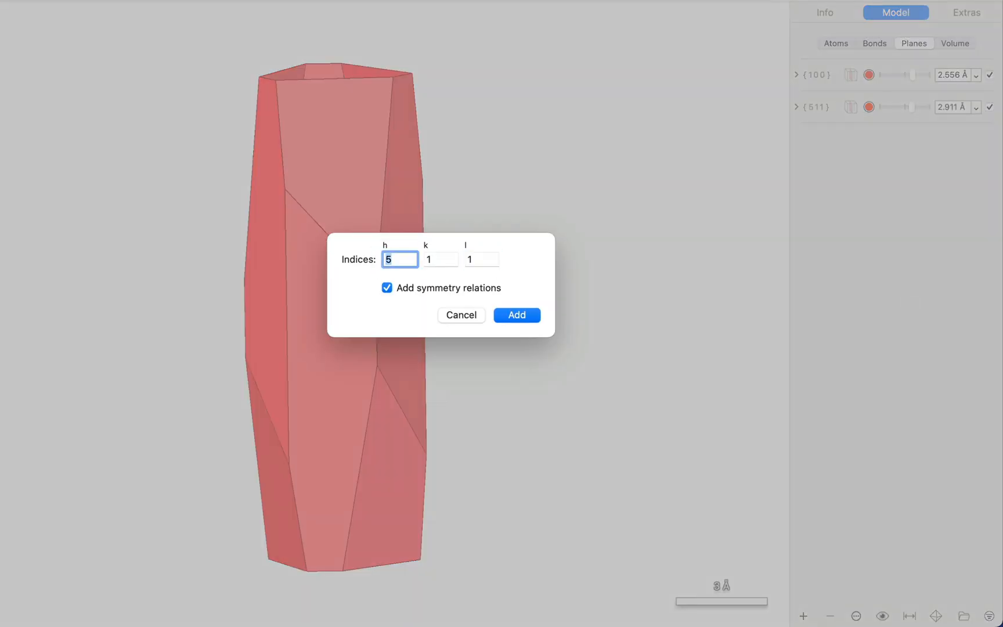
type("1")
key("Tab")
type("0")
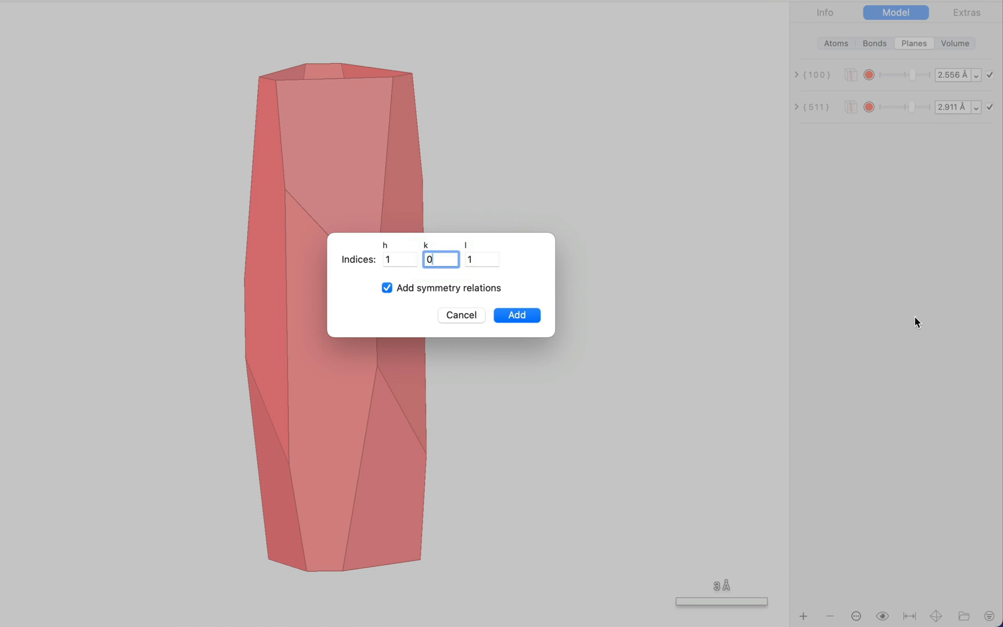
left_click(531, 313)
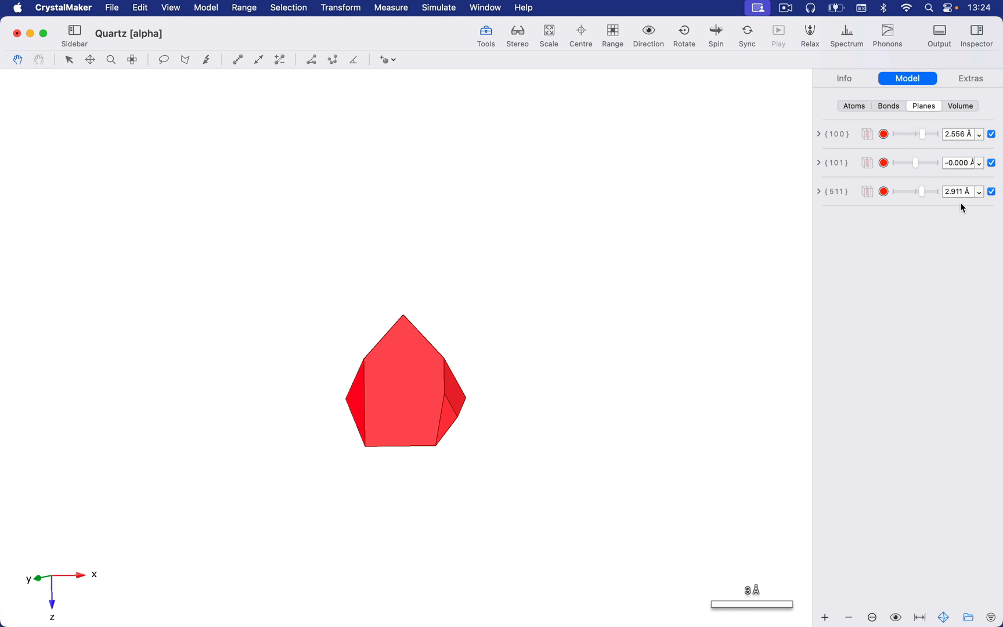
left_click_drag(916, 163, 924, 166)
Step: Add the {111} planes with symmetry relations and move them outward to about 3.507 Å from the centroid
key("super+l")
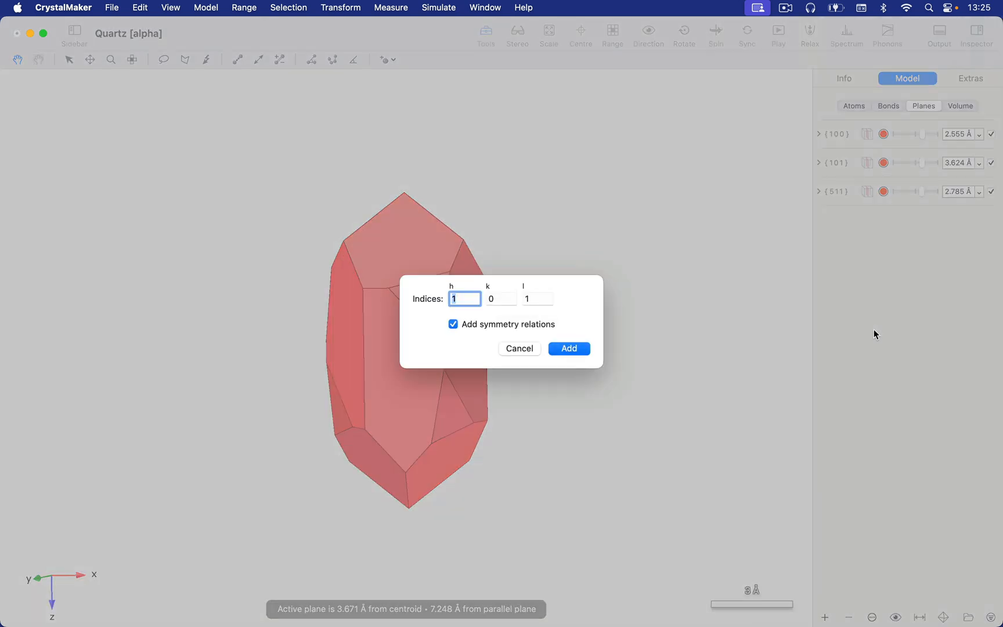
key("Tab")
type("1")
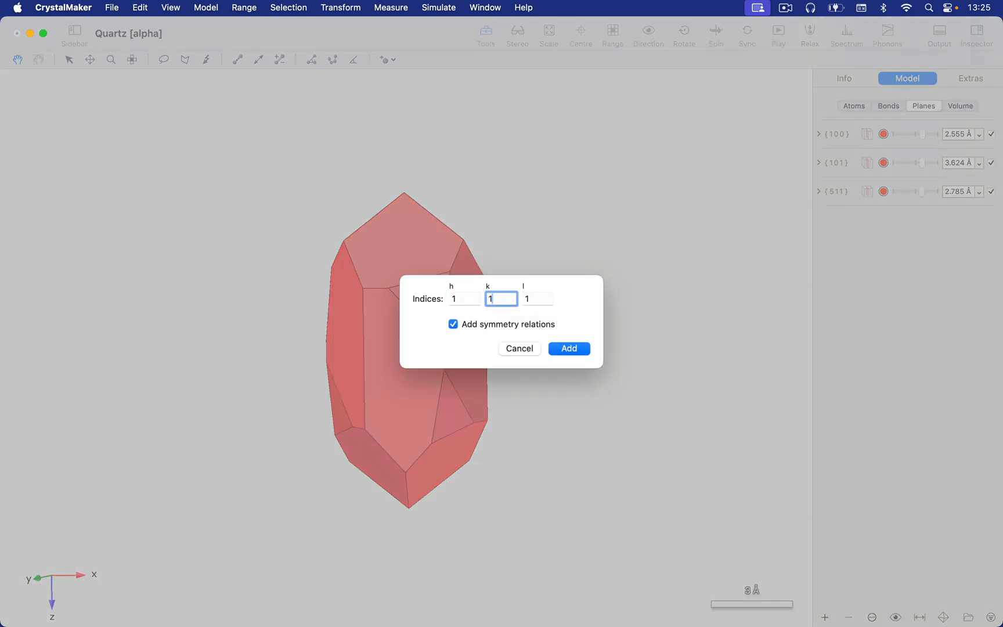
key("Return")
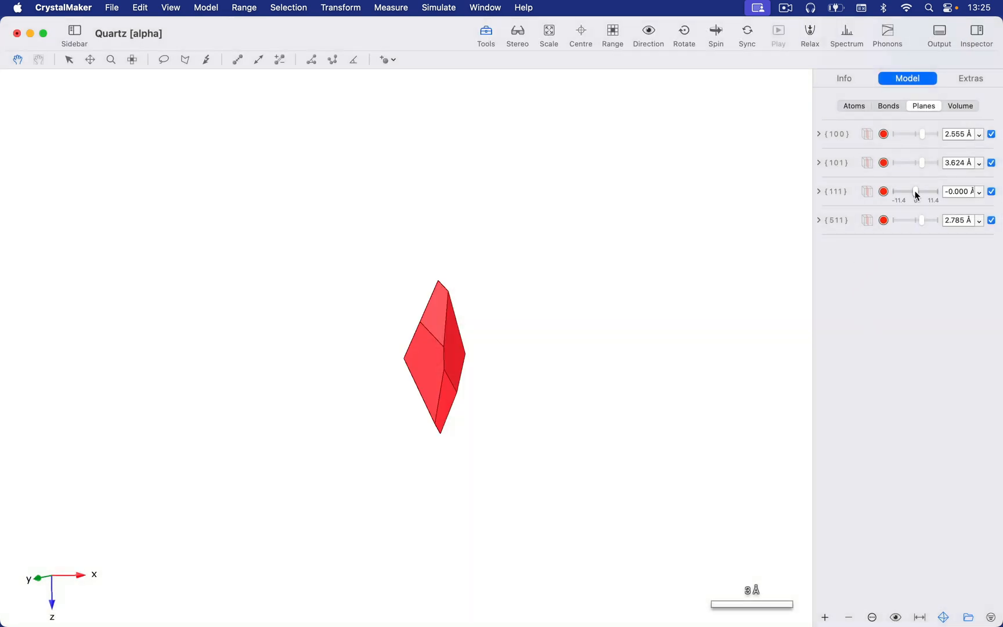
left_click_drag(917, 194, 924, 196)
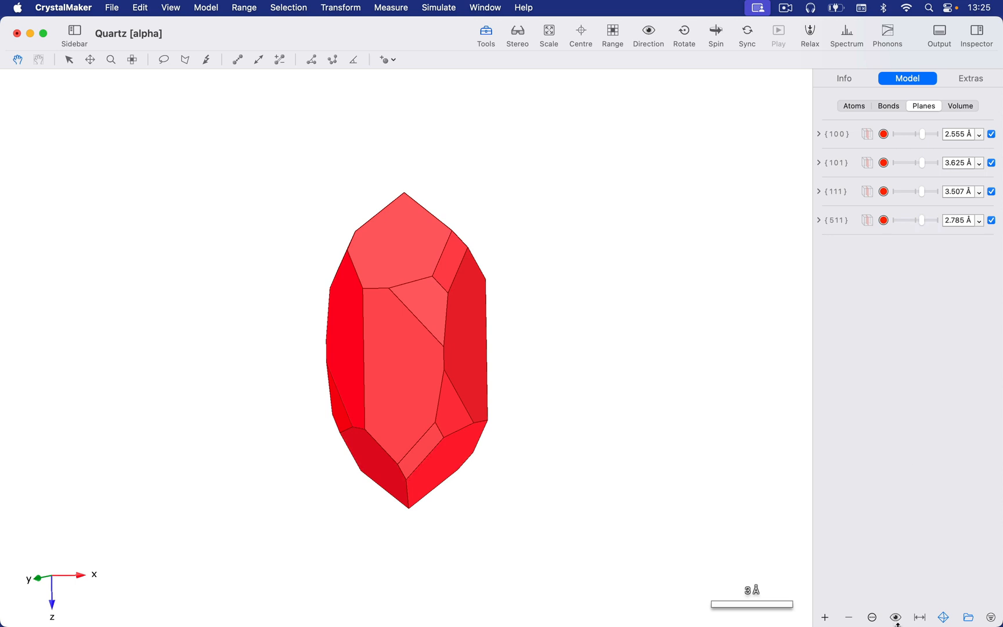
Step: Recolour the lattice planes so that the {100}, {101}, {111} and {511} forms each have their own colour
left_click(872, 617)
mouse_move(884, 494)
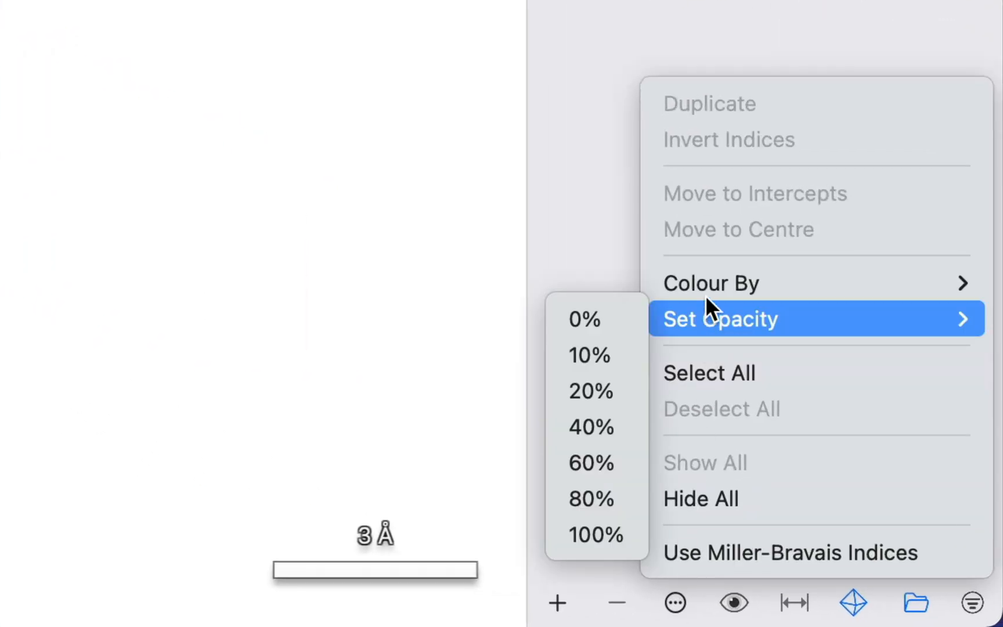
mouse_move(705, 287)
left_click(605, 318)
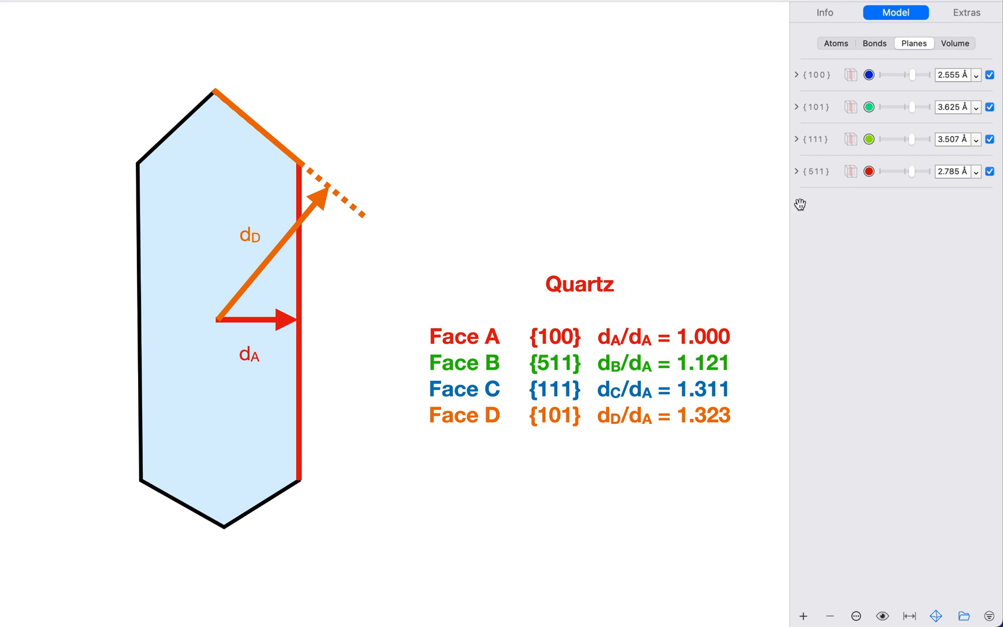
Step: Set the distance of the {100} planes to 1 Å and of the {101} planes to 1.323 Å
left_click(954, 75)
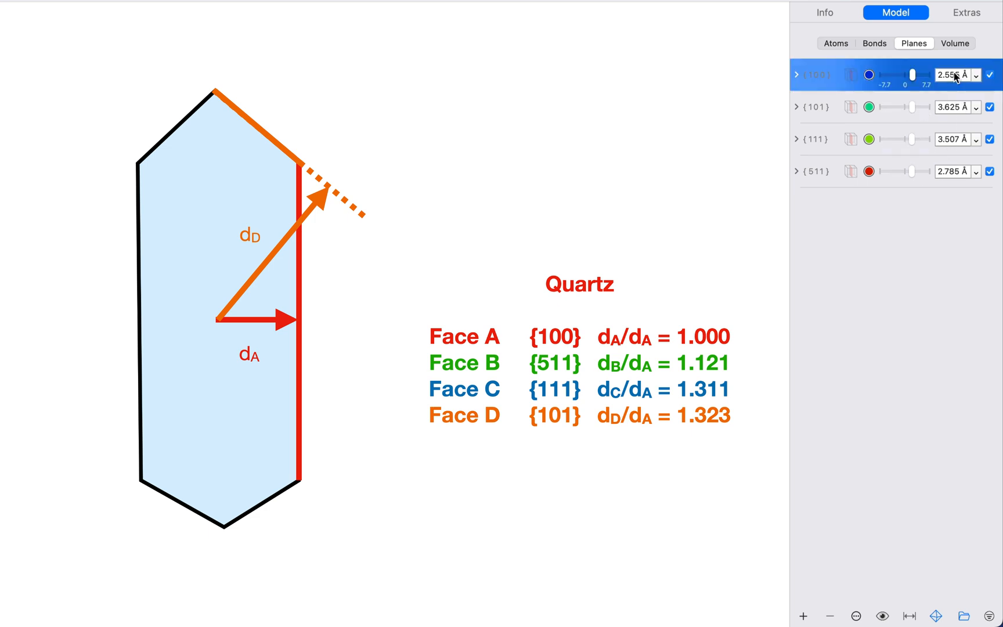
left_click(955, 75)
key("BackSpace")
type("1")
key("Return")
left_click(957, 113)
left_click(956, 109)
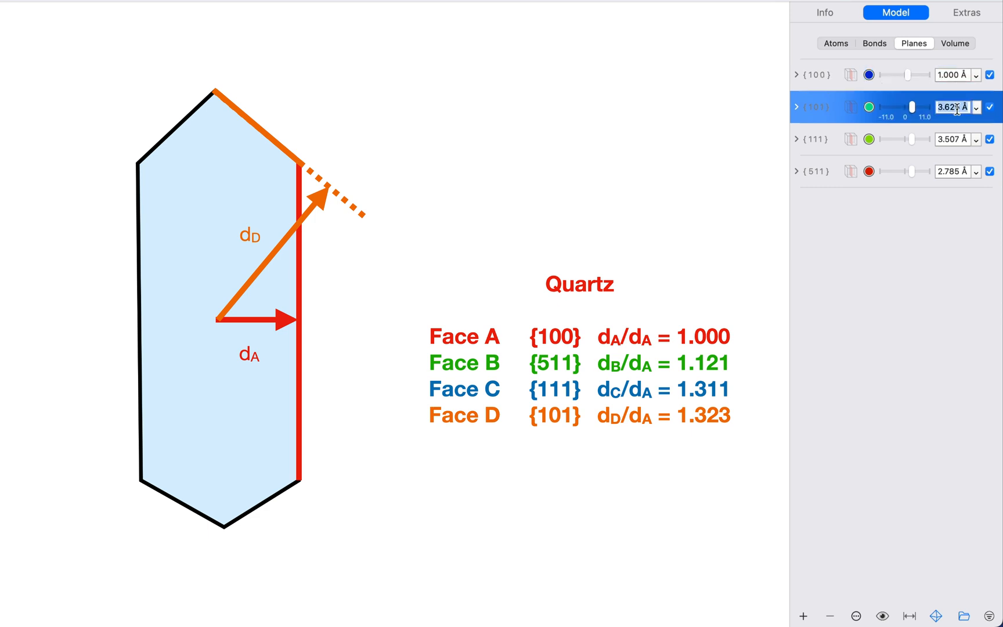
type("1.323")
key("Return")
Step: Set the distance of the {111} planes to 1.311 Å and of the {511} planes to 1.121 Å
left_click(956, 140)
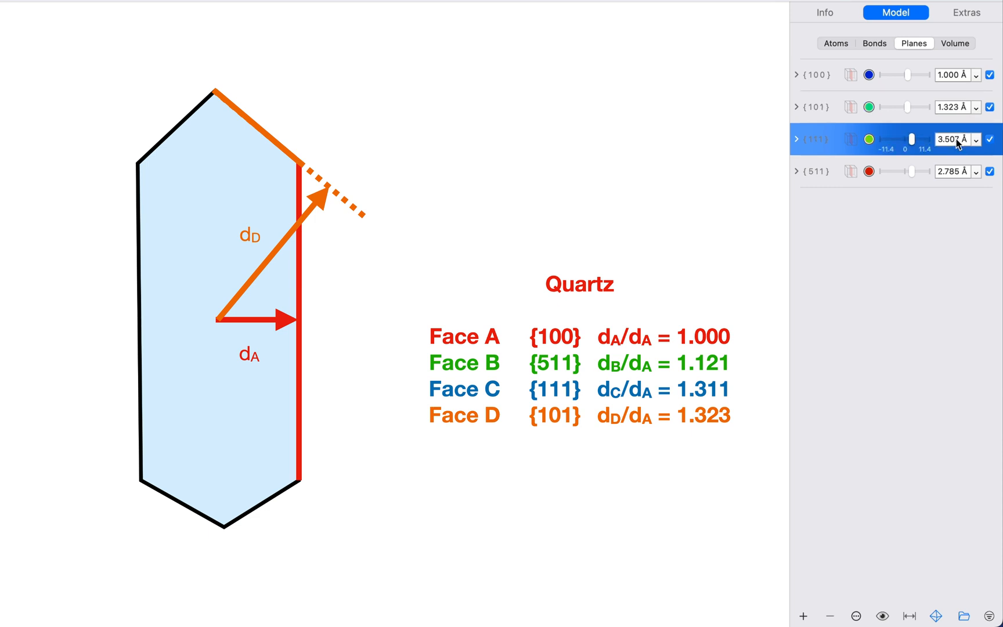
left_click(956, 139)
type("1.311")
key("Return")
left_click(954, 171)
type("1")
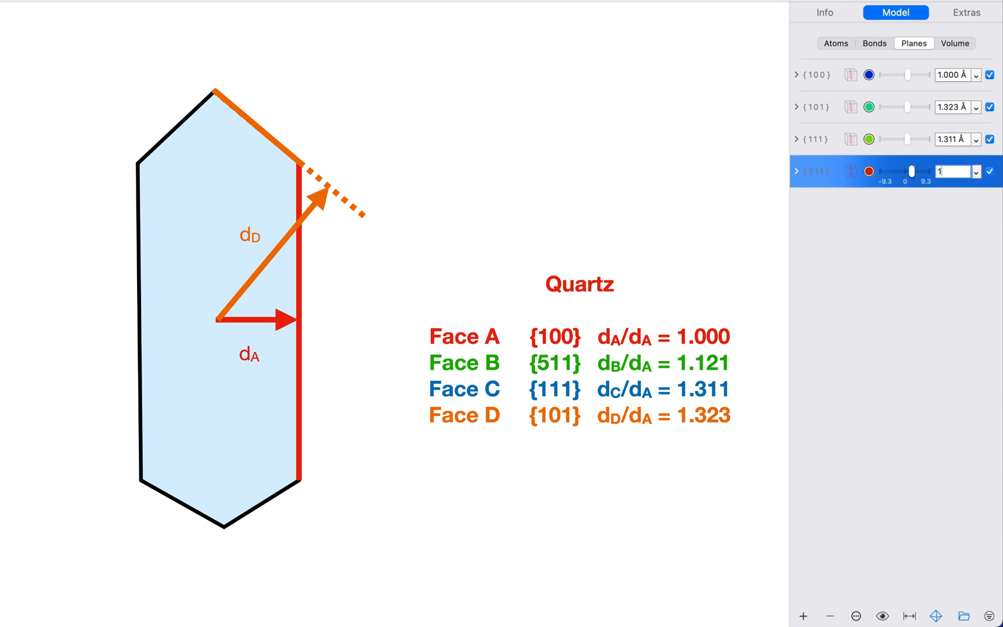
type(".121")
key("Return")
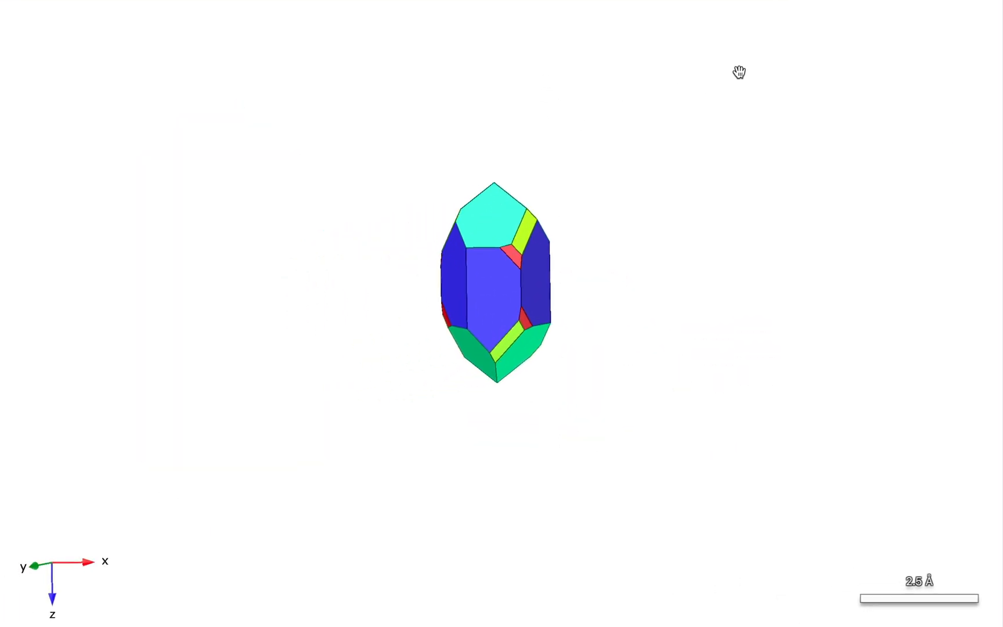
Step: Show the hidden atoms around the coloured crystal shape
scroll(739, 72, "up", 10)
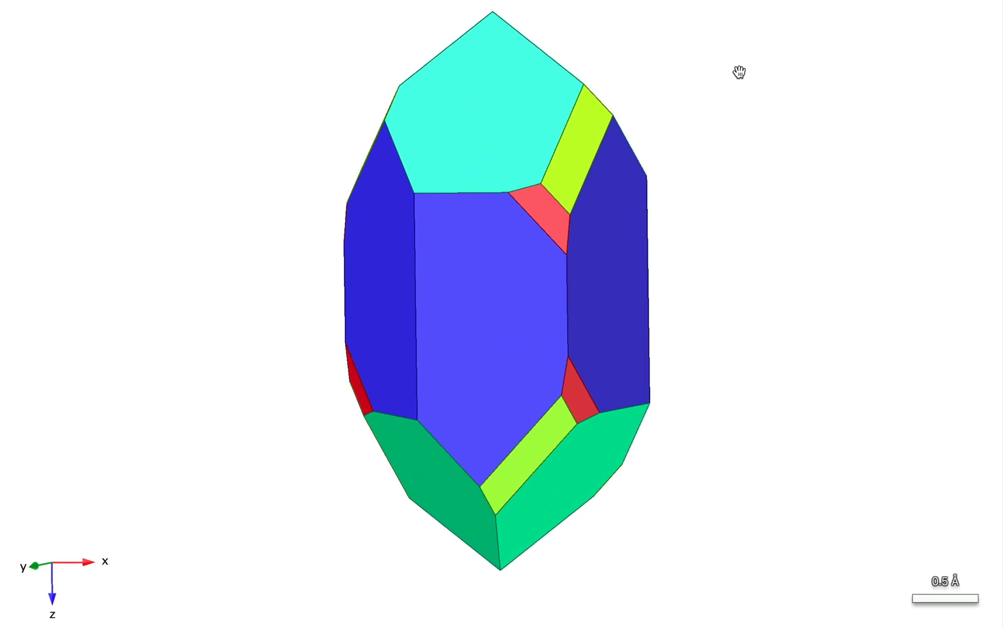
left_click_drag(739, 71, 738, 72)
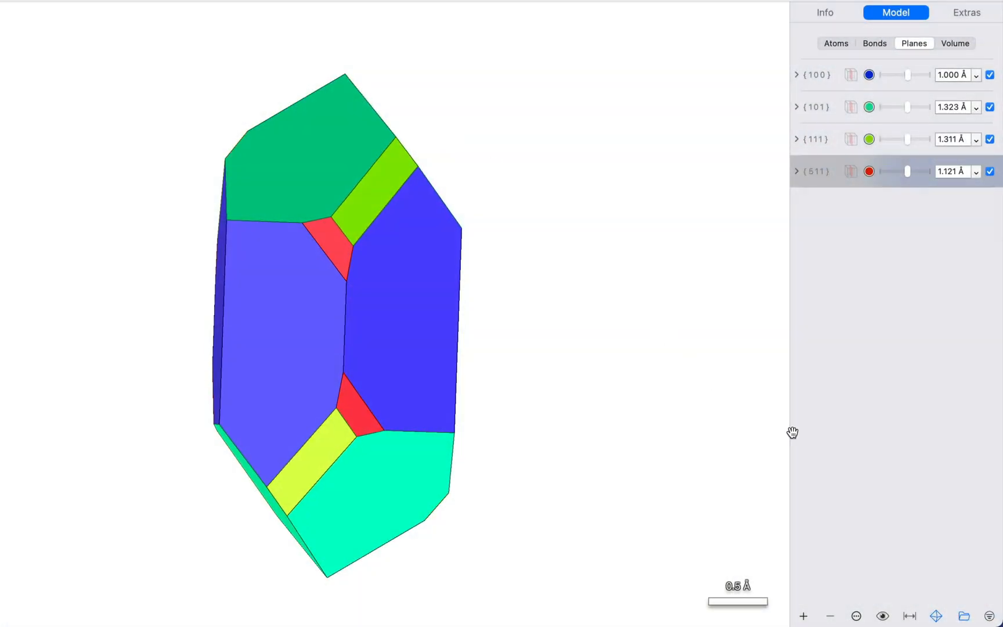
left_click(885, 614)
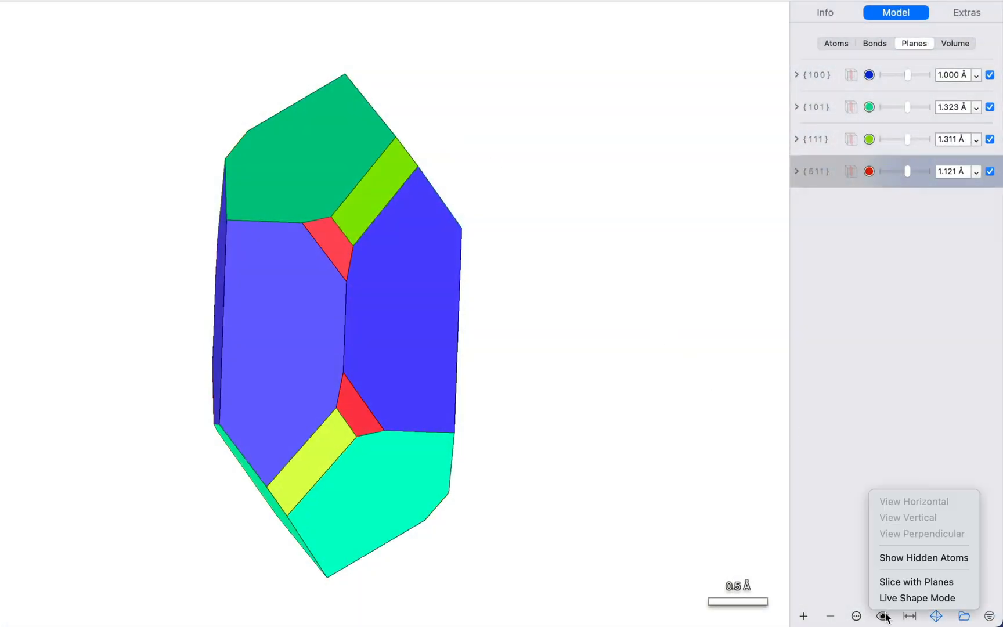
left_click(899, 557)
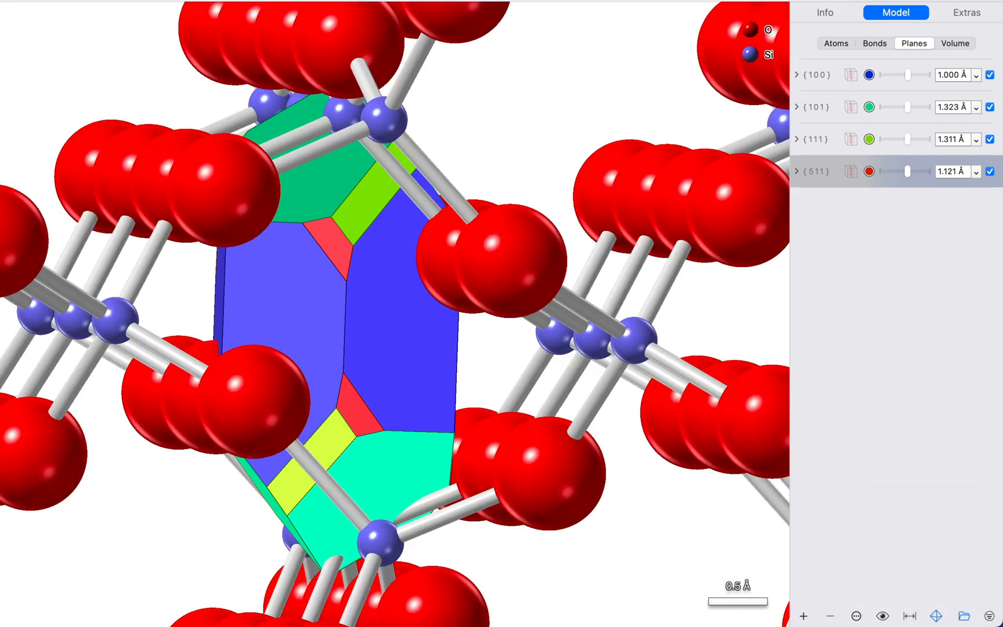
scroll(483, 144, "down", 10)
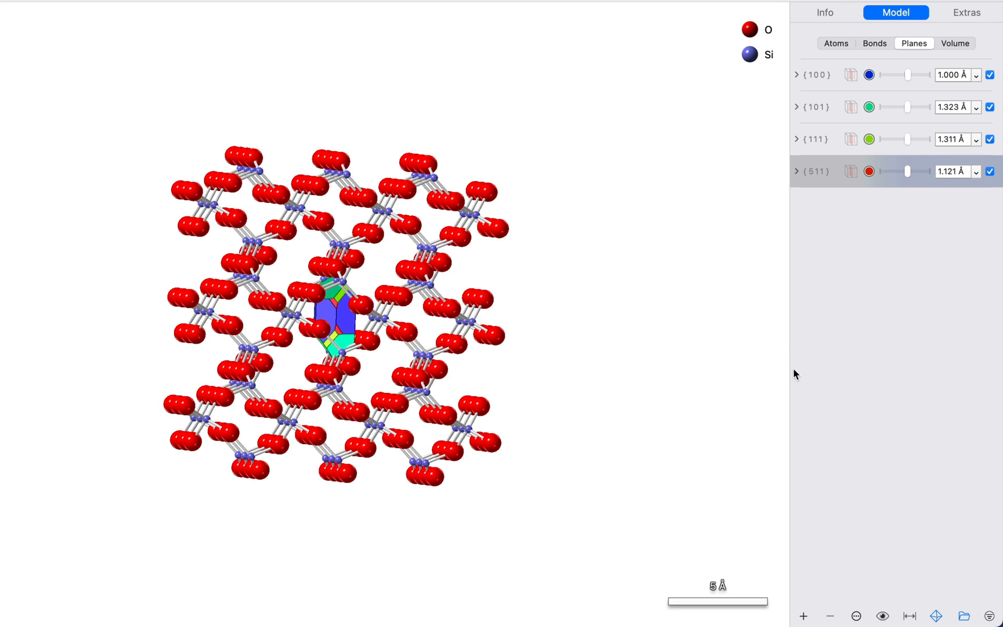
Step: Scale the crystal shape to fit the displayed block of atoms
left_click(912, 617)
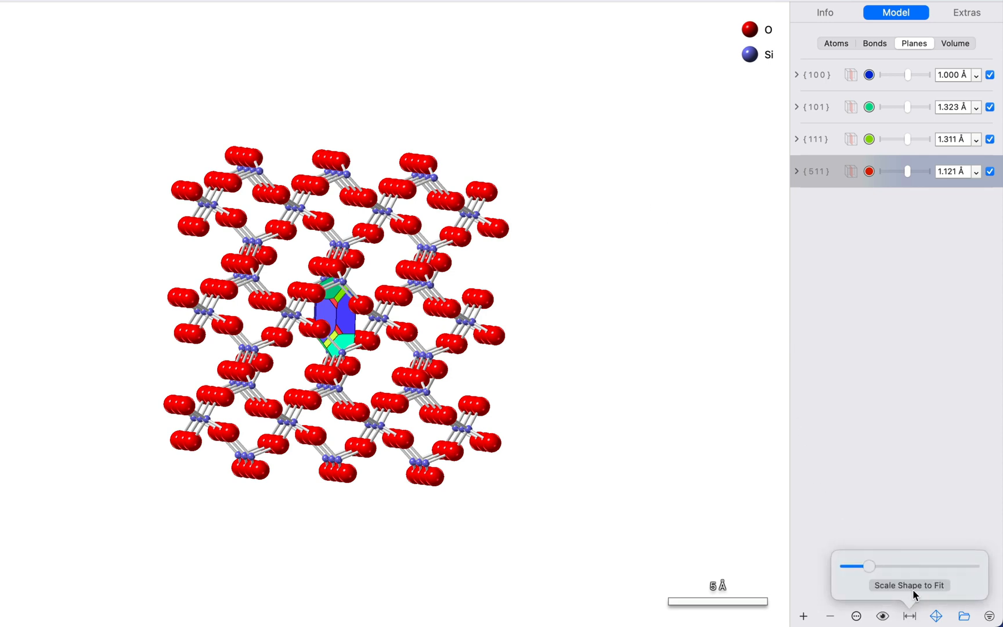
left_click(913, 586)
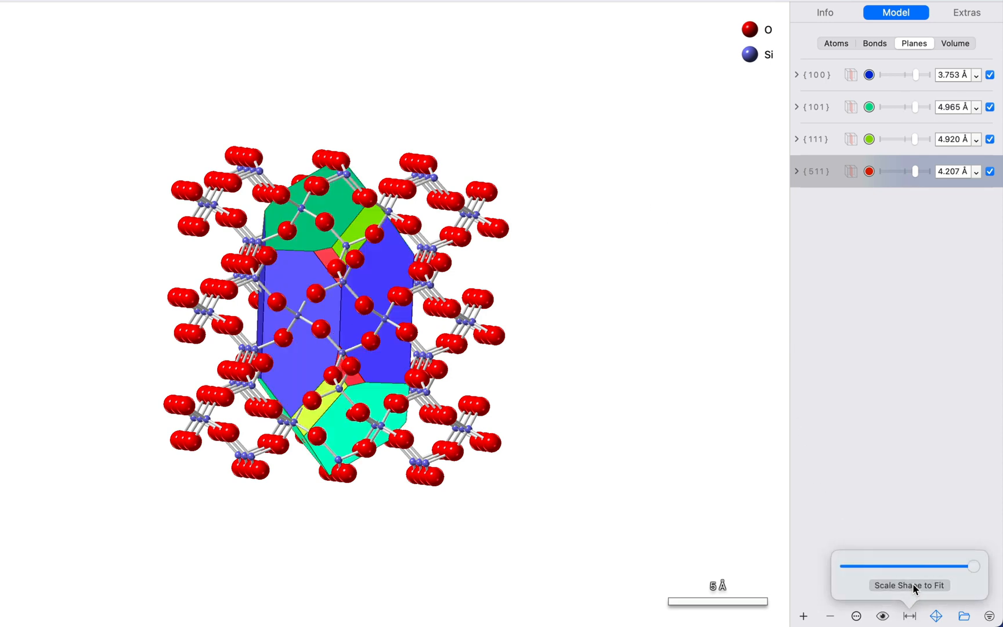
left_click(632, 296)
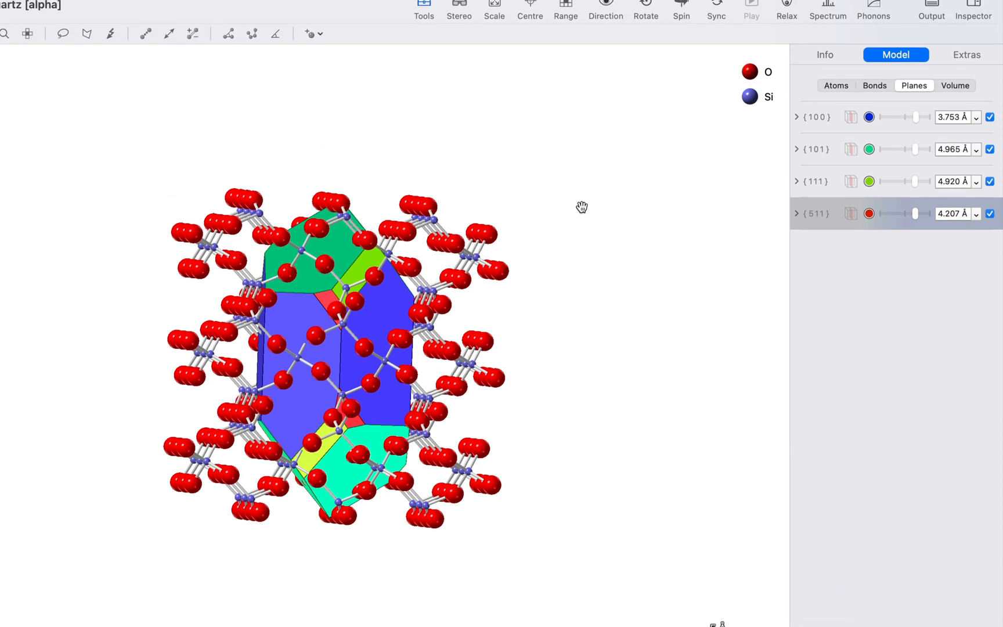
Step: Enlarge the model's axial range in all directions by adding cells eight times
left_click(565, 19)
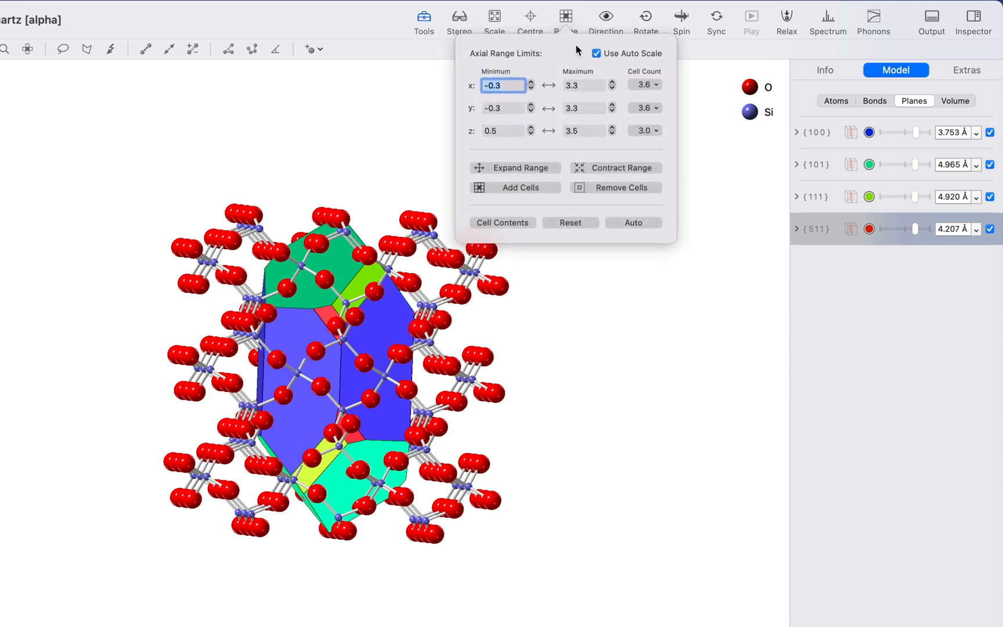
left_click_drag(573, 47, 630, 164)
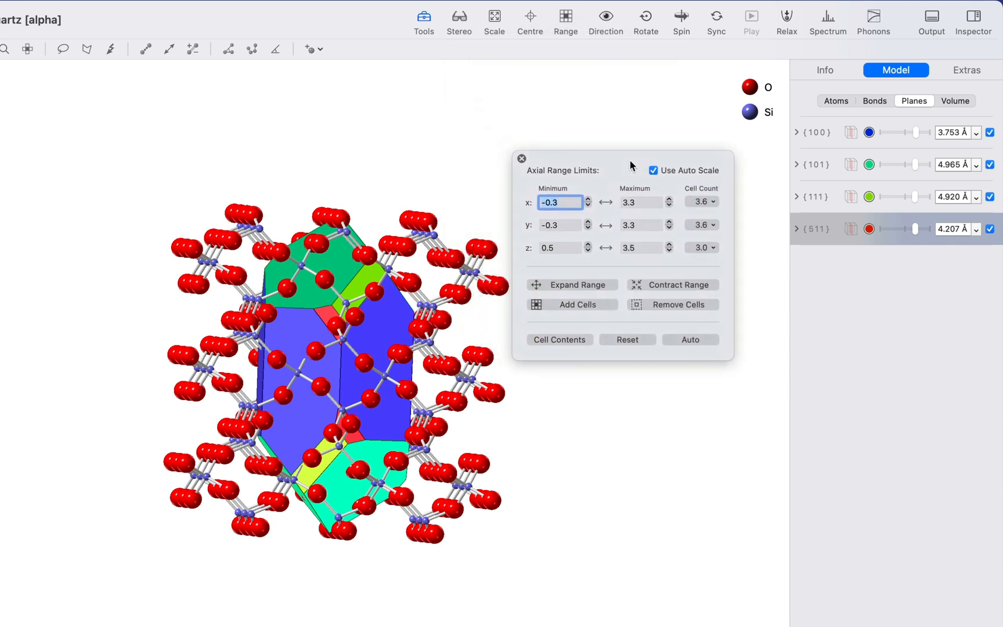
left_click(604, 302)
left_click(604, 302)
left_click(603, 302)
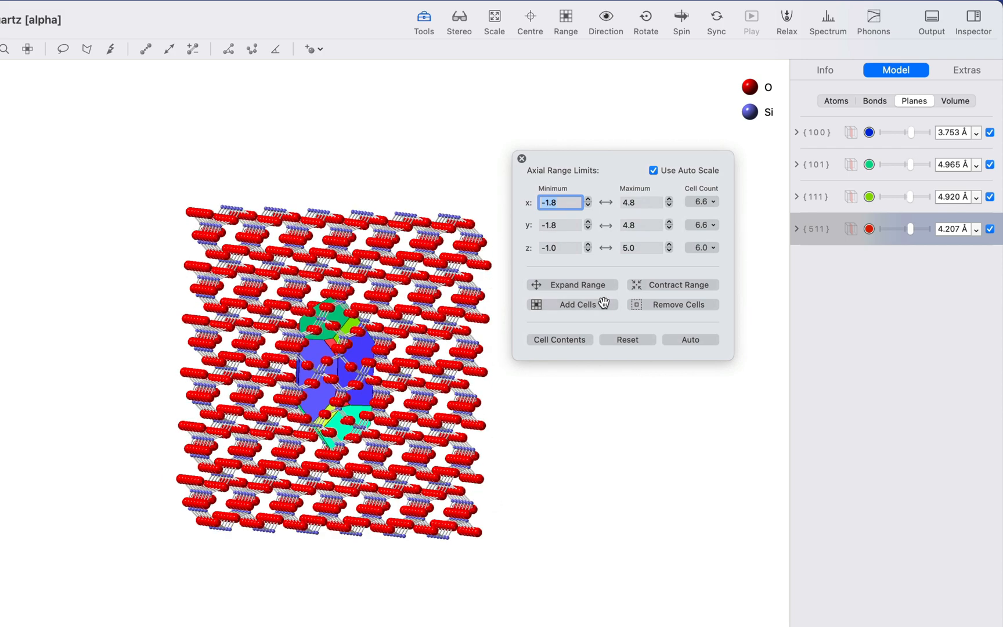
left_click(603, 302)
left_click(604, 303)
left_click(603, 302)
left_click(604, 302)
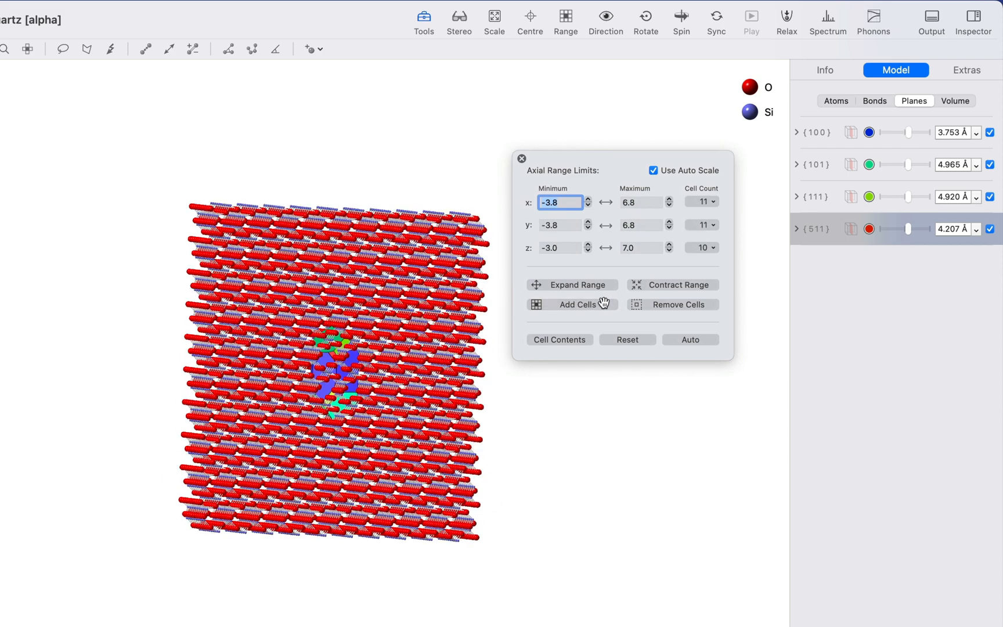
left_click(603, 303)
left_click(521, 158)
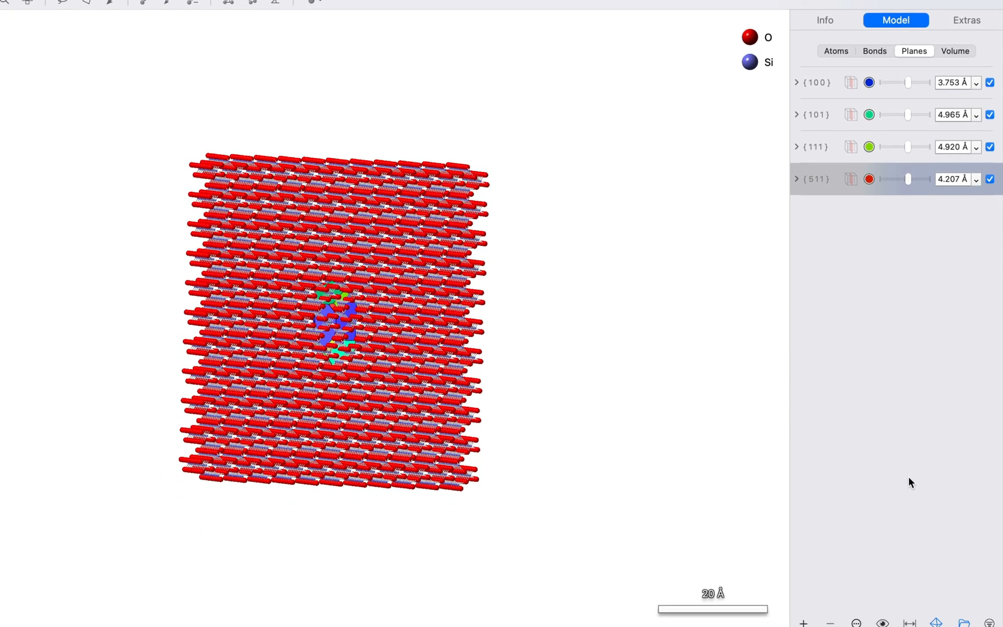
Step: Scale the crystal shape to fit the enlarged block of atoms and slice the structure with the planes
left_click(909, 617)
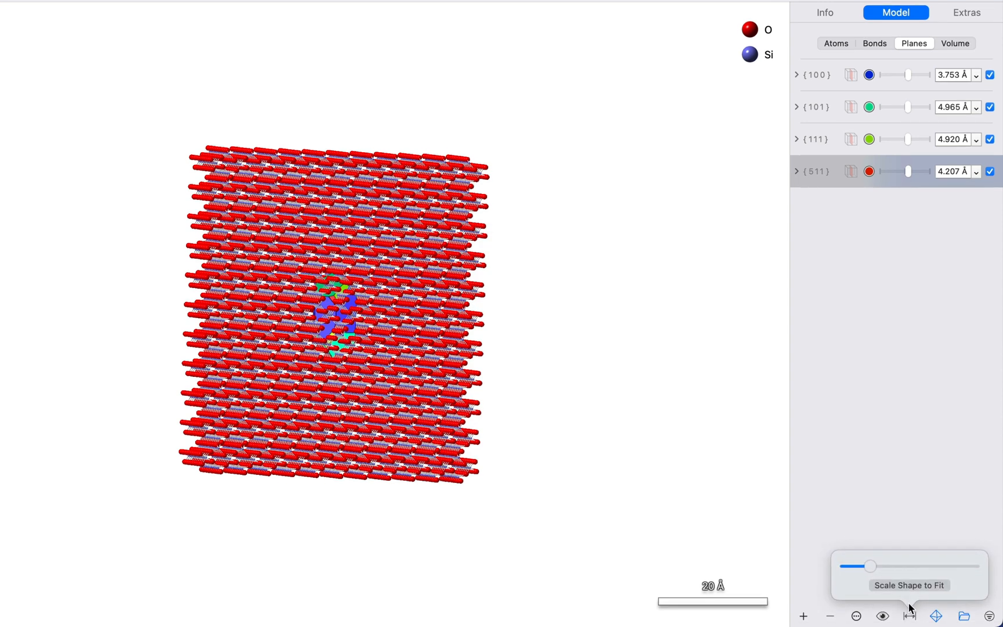
left_click(910, 586)
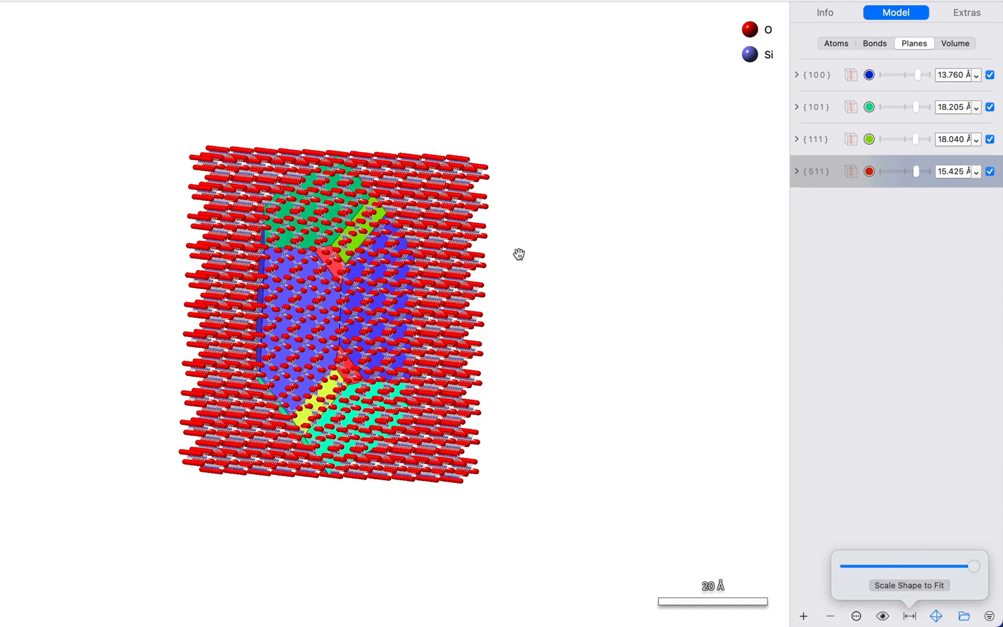
left_click(882, 616)
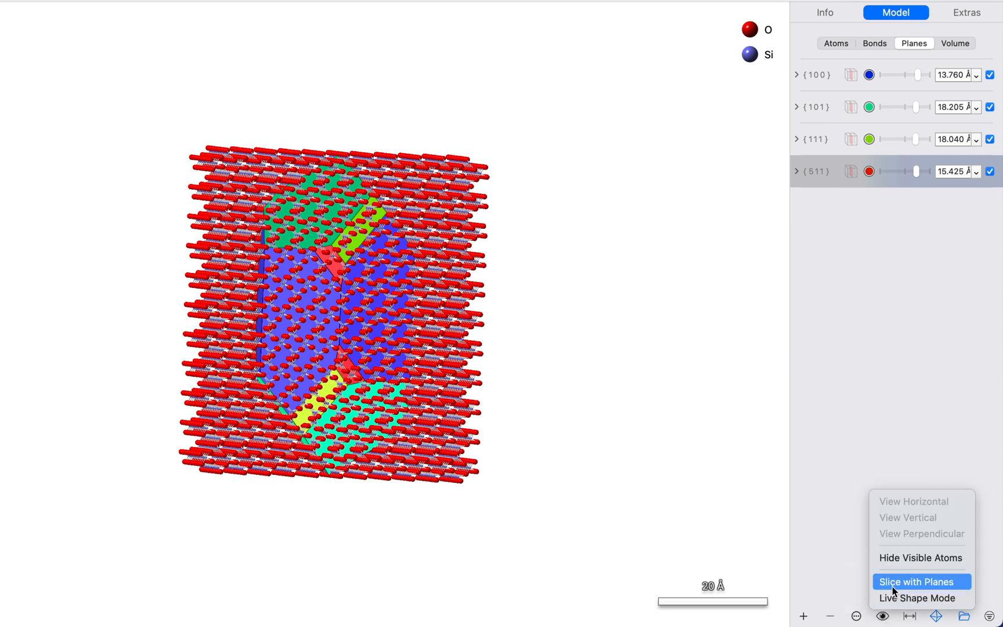
left_click(969, 582)
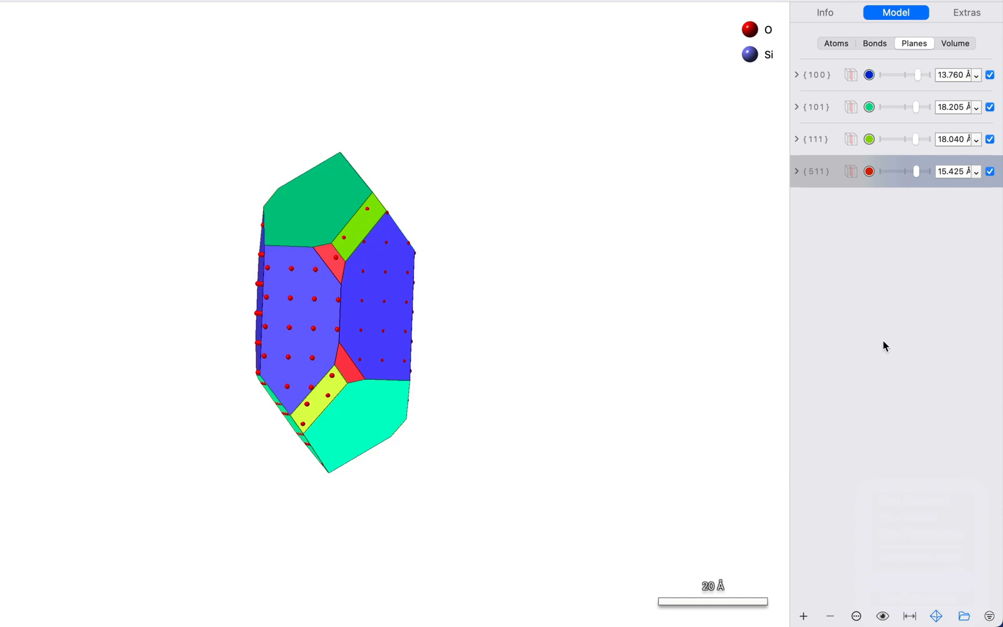
left_click(893, 283)
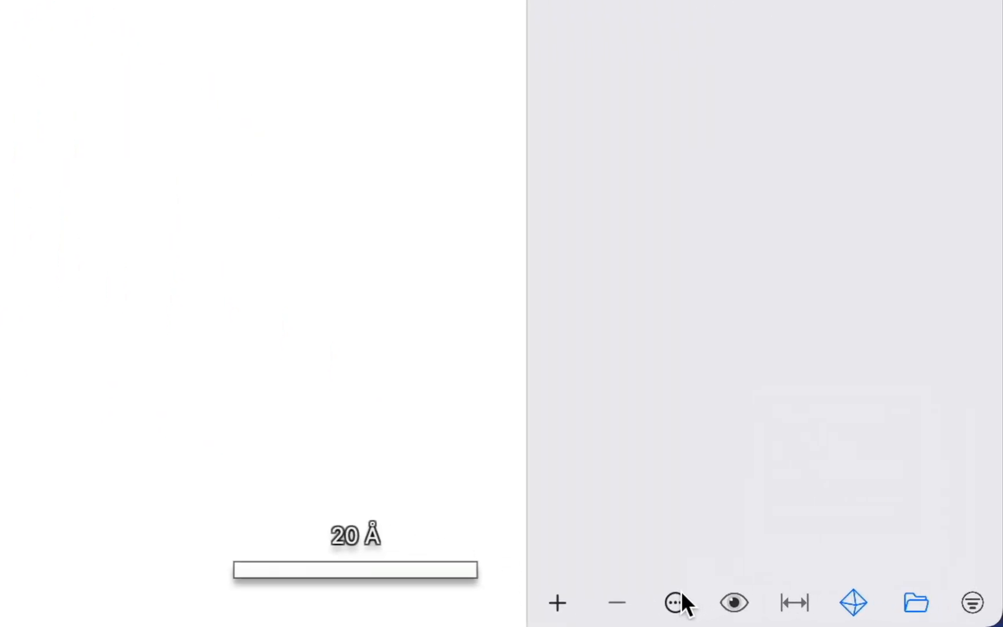
Step: Set the opacity of all the lattice planes to 40%
left_click(675, 602)
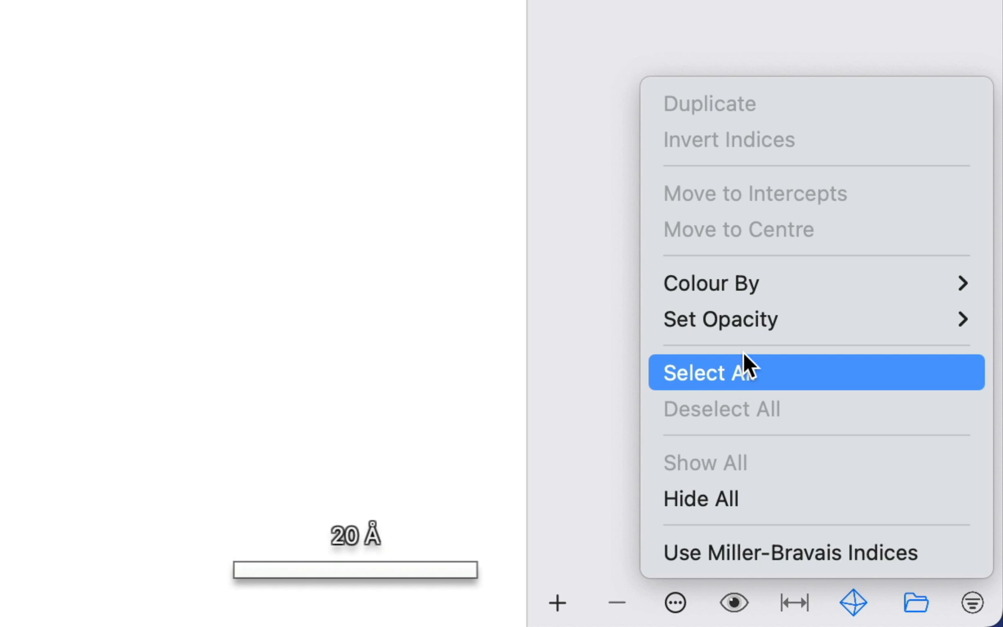
mouse_move(747, 320)
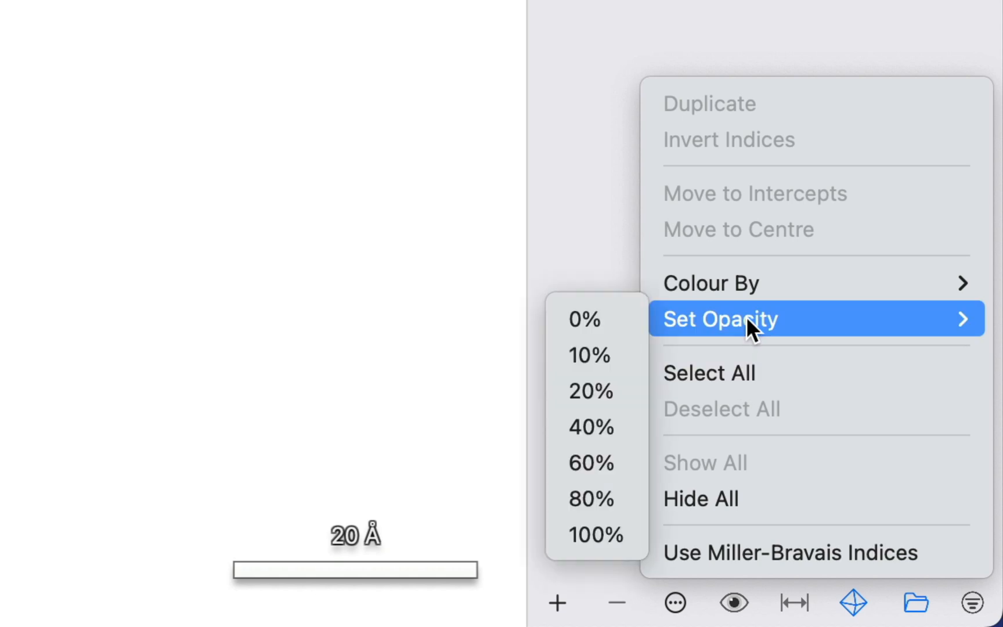
left_click(602, 427)
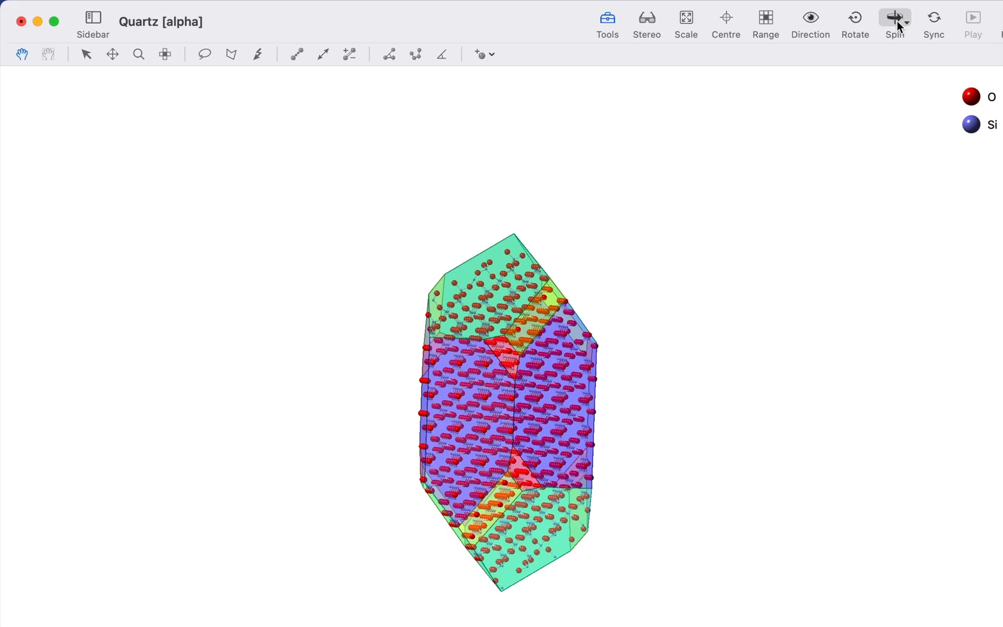
Step: Reset the spin axis to the cell and start spinning the sliced crystal model
left_click(896, 22)
left_click(950, 166)
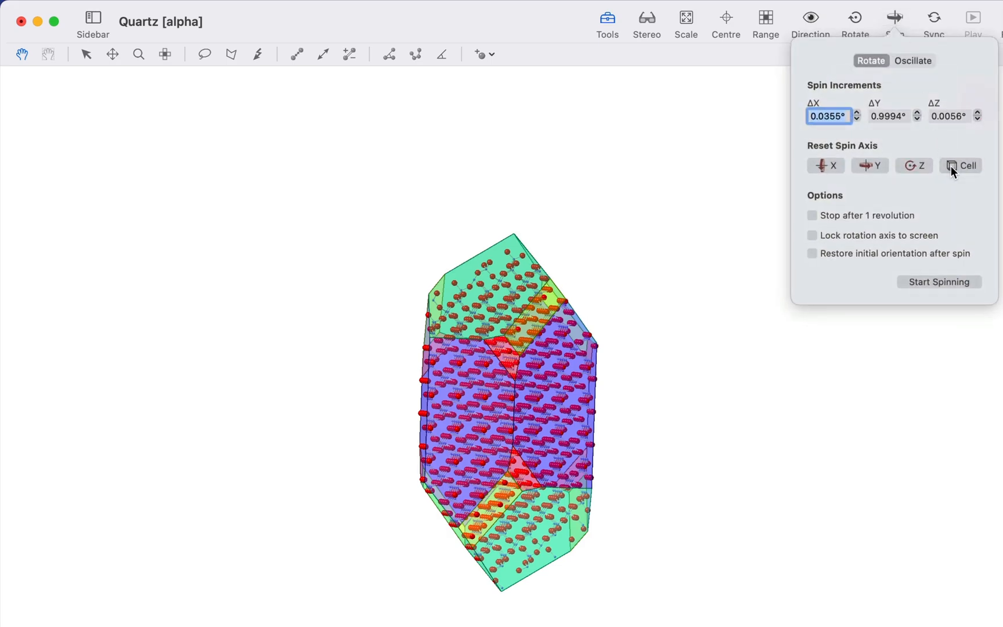
left_click(948, 279)
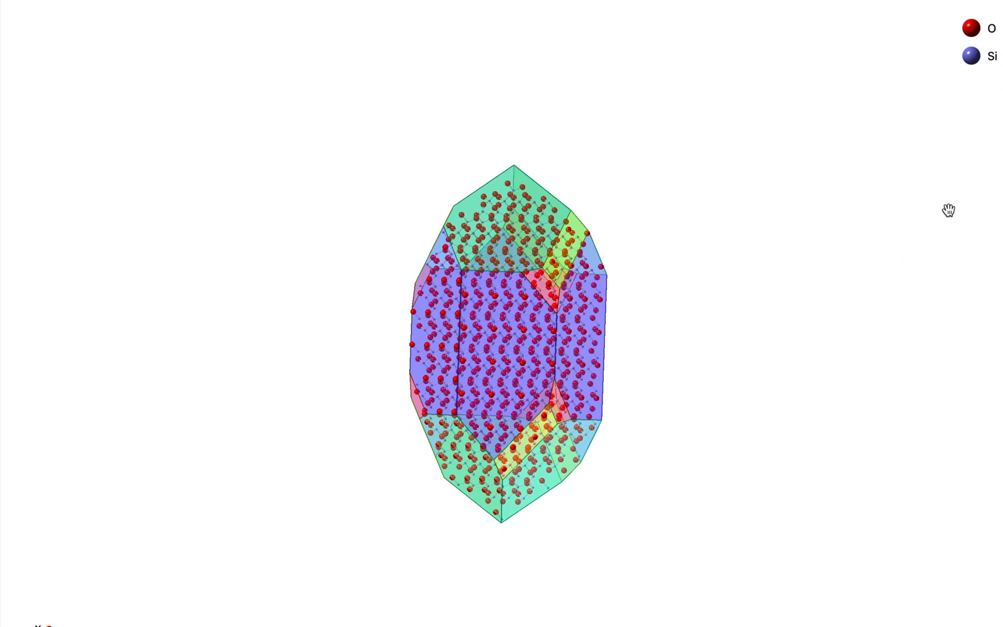
scroll(749, 208, "up", 5)
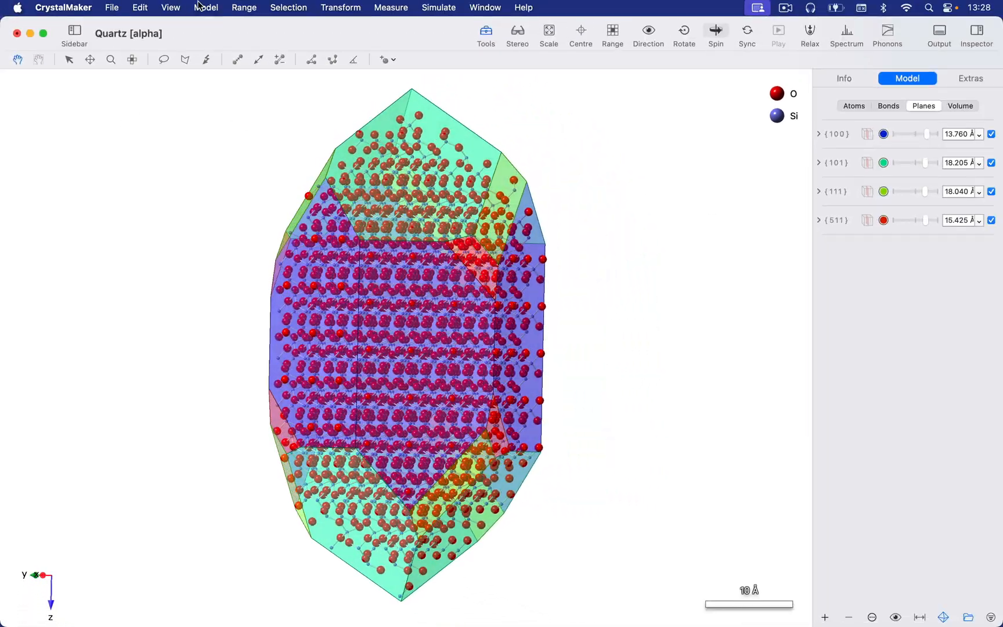
Step: Display the spinning crystal as a Space Filling model and switch it to the Polyhedral model
left_click(204, 8)
left_click(205, 41)
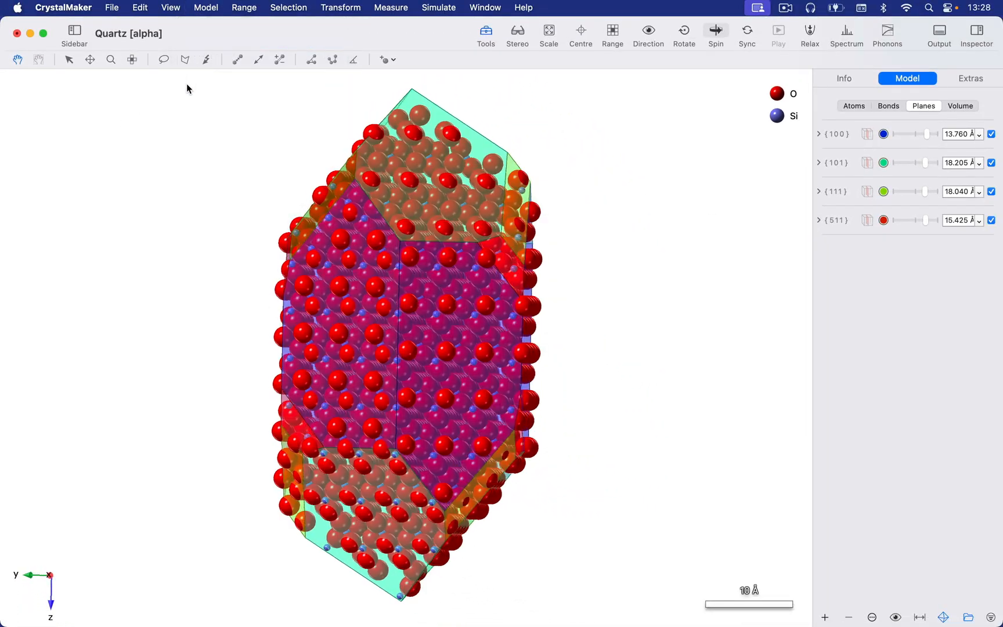
left_click(222, 7)
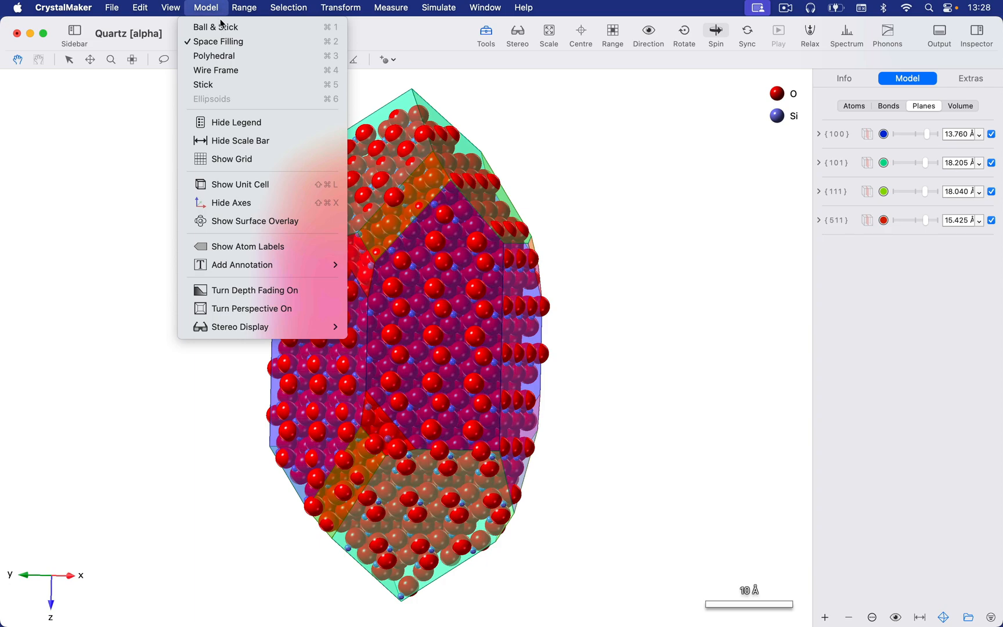
left_click(226, 56)
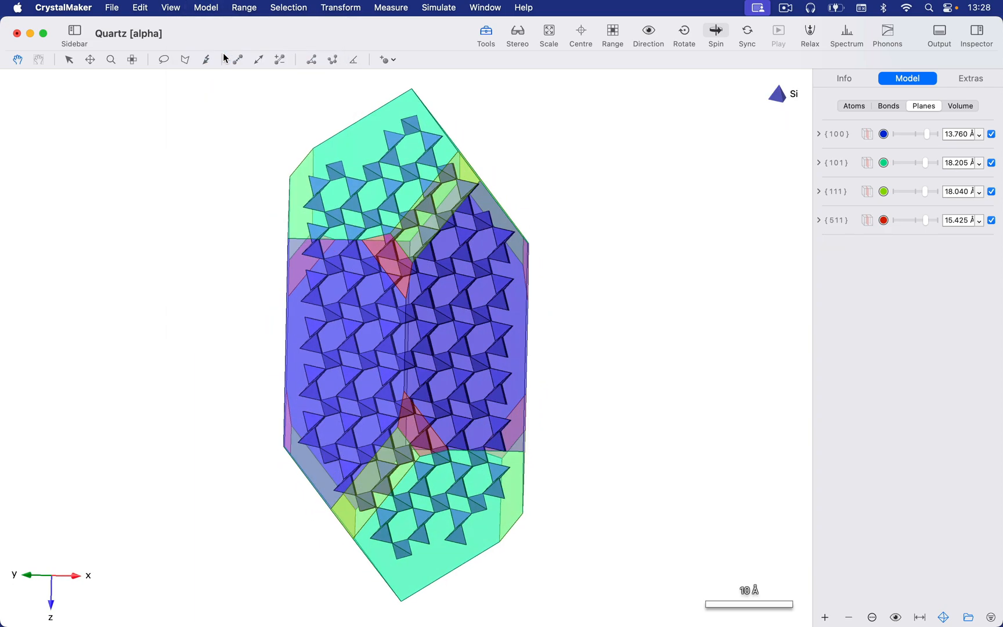